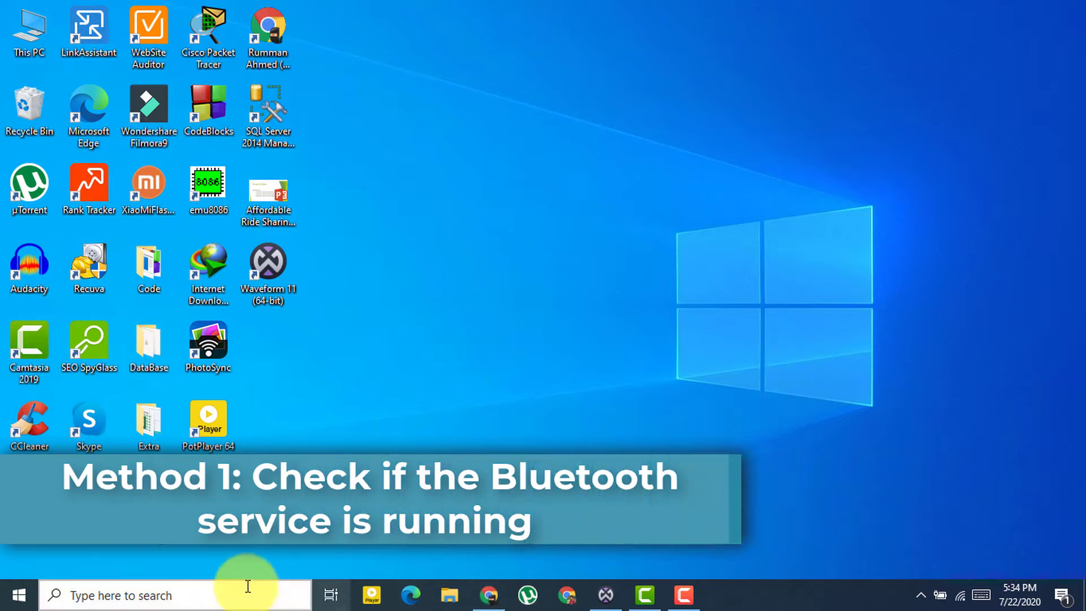
Step: Find services.msc through the Windows search and open the Services app
left_click(213, 593)
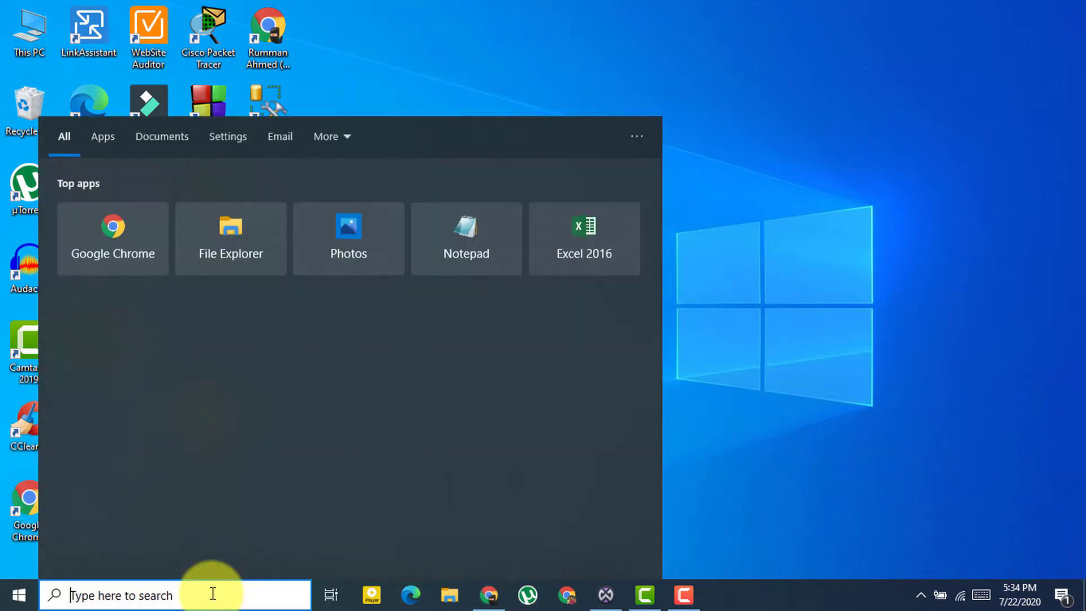
type("servic")
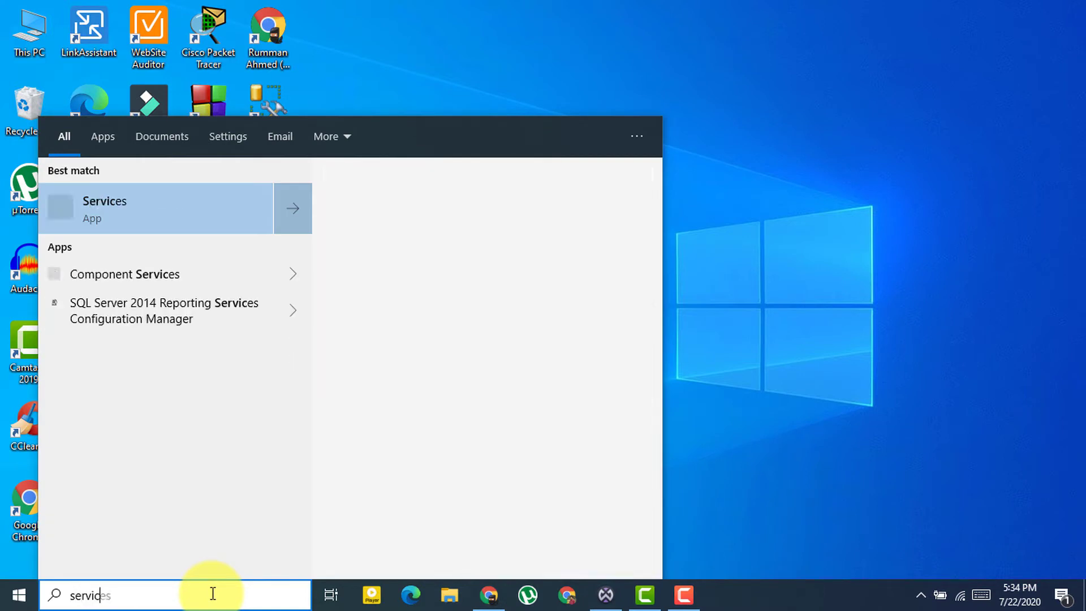
type("es.msc")
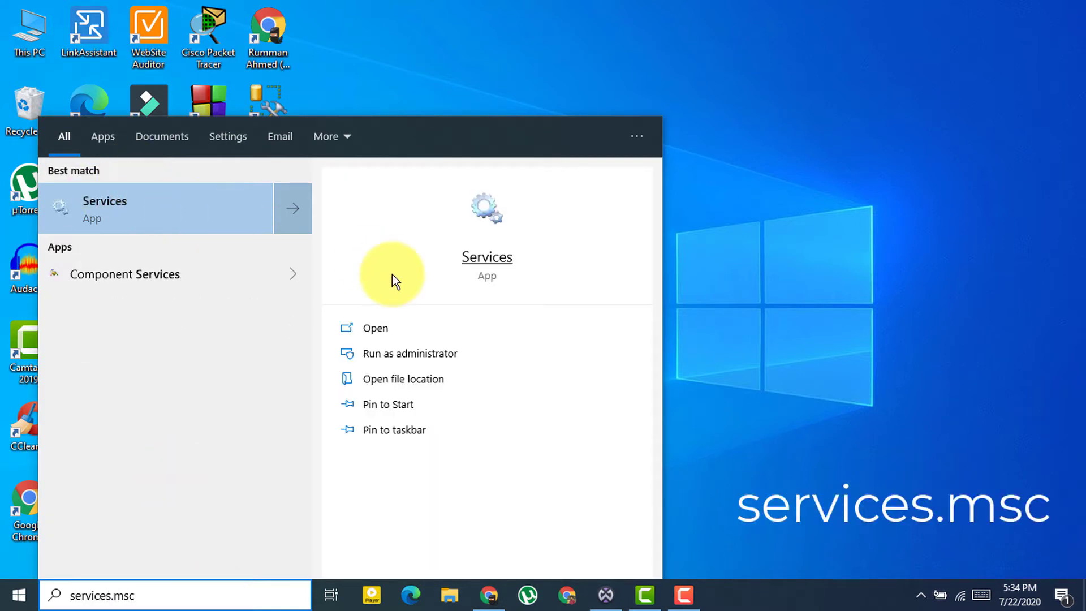
left_click(379, 328)
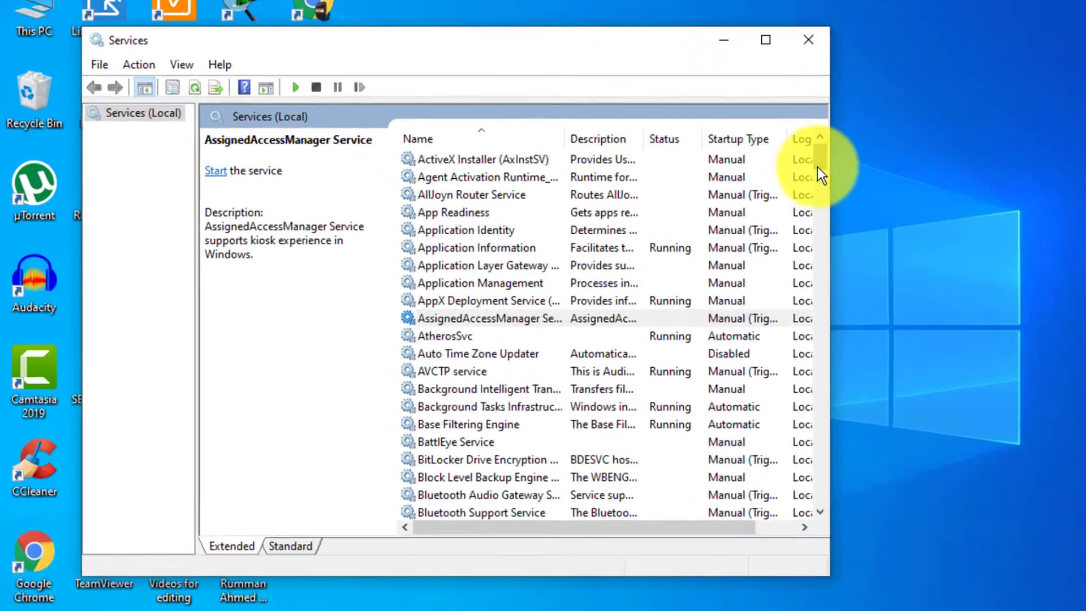
Step: Locate Bluetooth Support Service in the list of local services and open its properties
scroll(701, 176, "down", 1)
left_click_drag(890, 172, 891, 186)
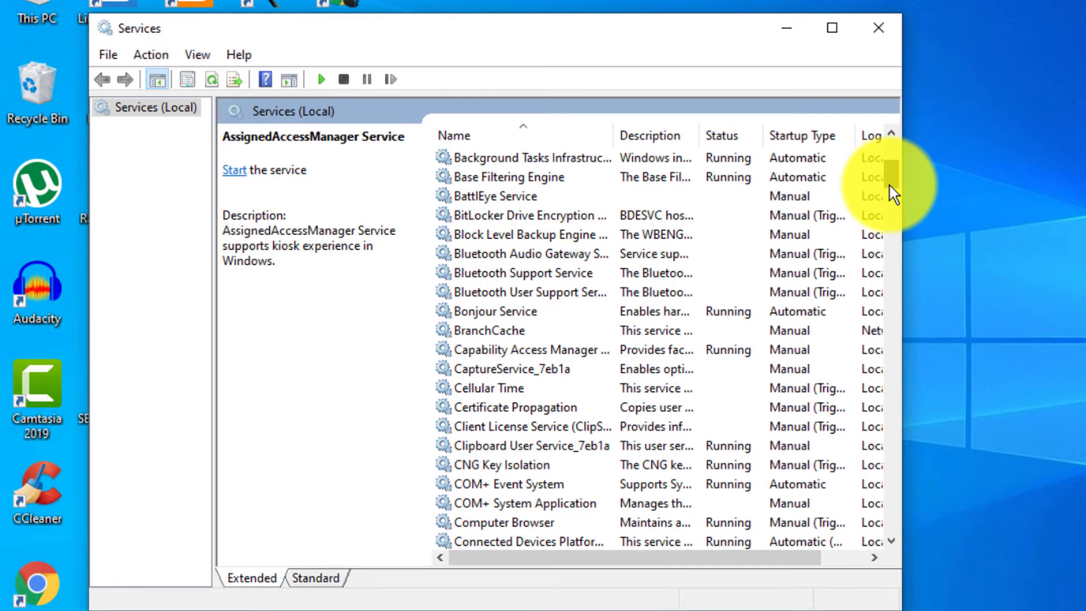
left_click(576, 272)
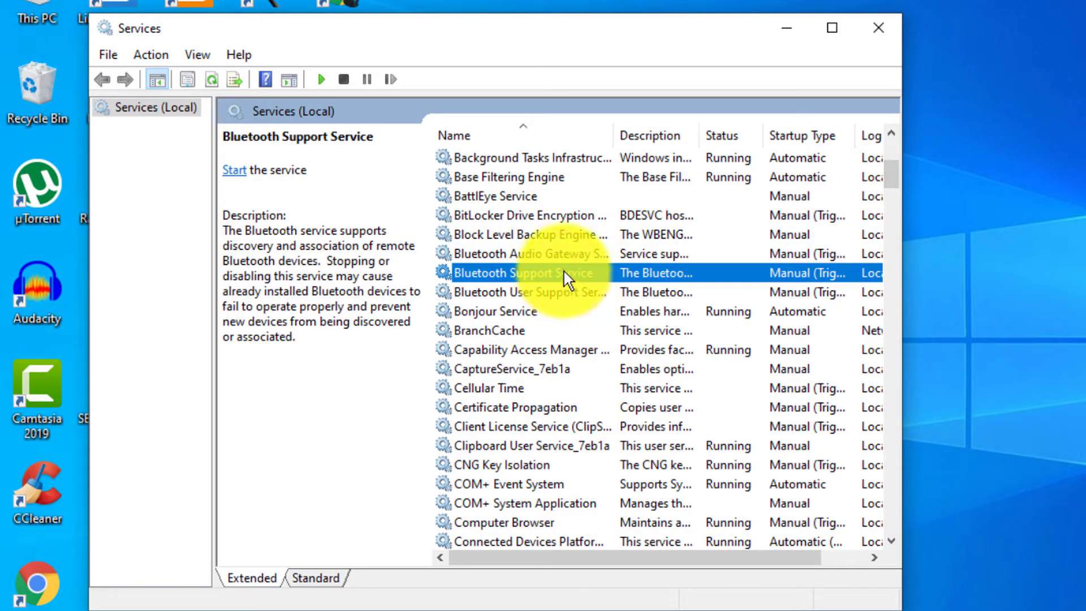
double_click(565, 267)
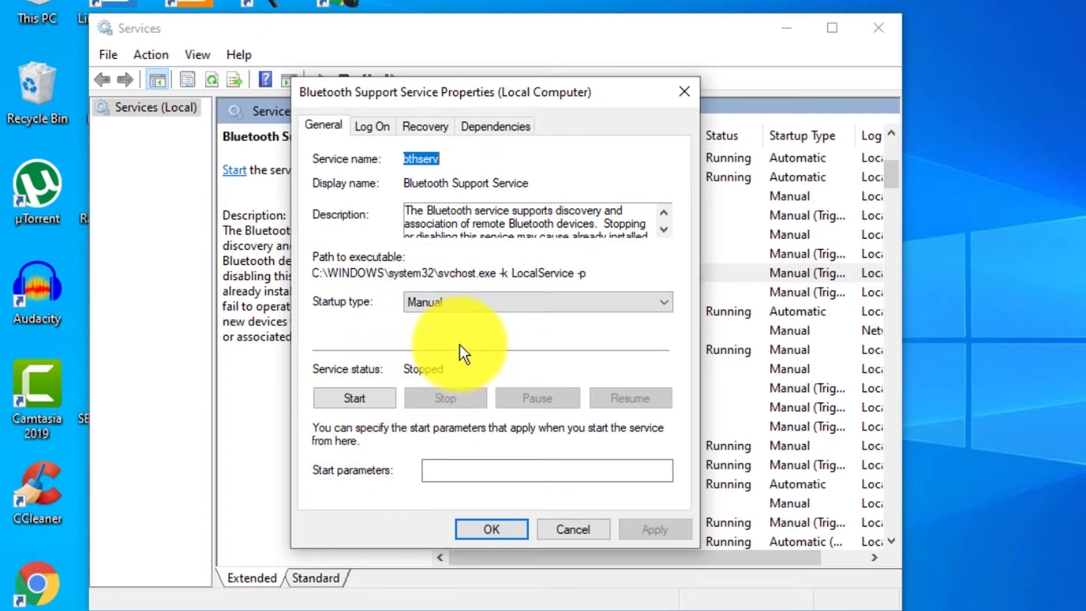
Step: Set the Bluetooth Support Service's startup type to Automatic and start the service
left_click(419, 304)
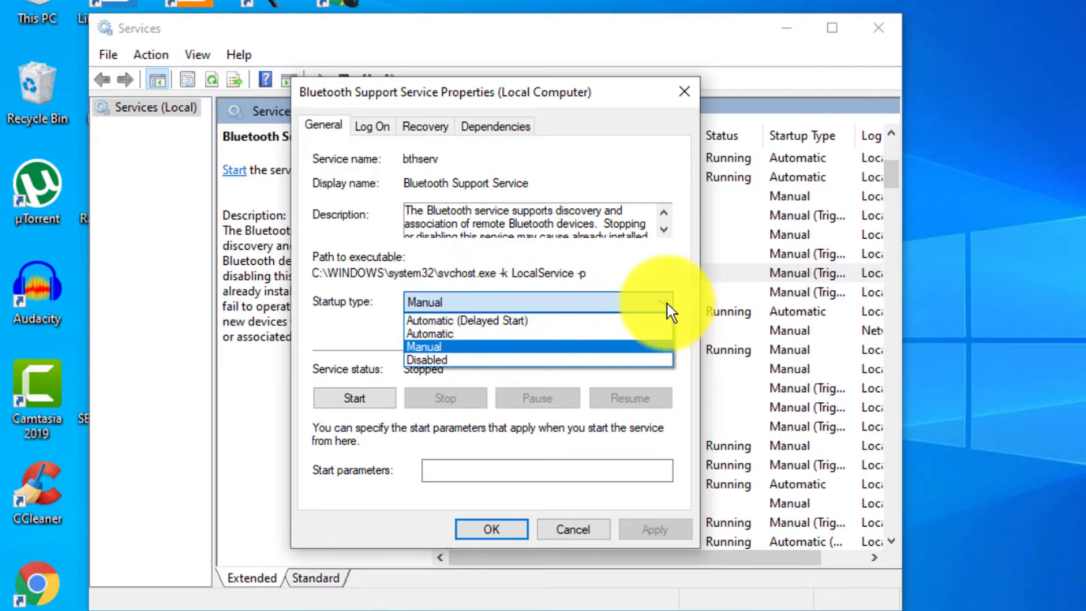
left_click(477, 340)
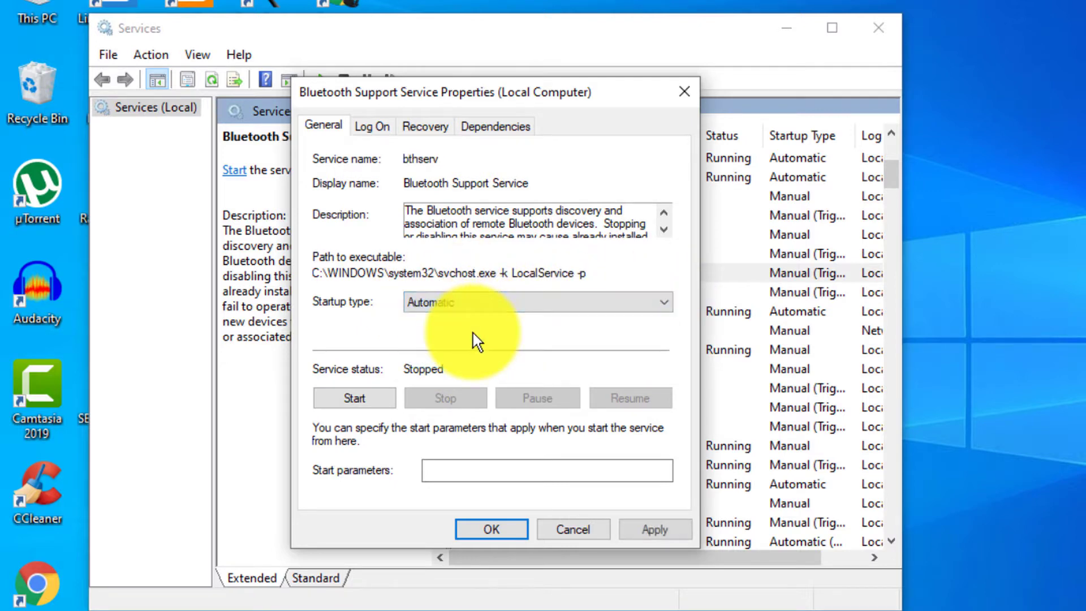
left_click(357, 400)
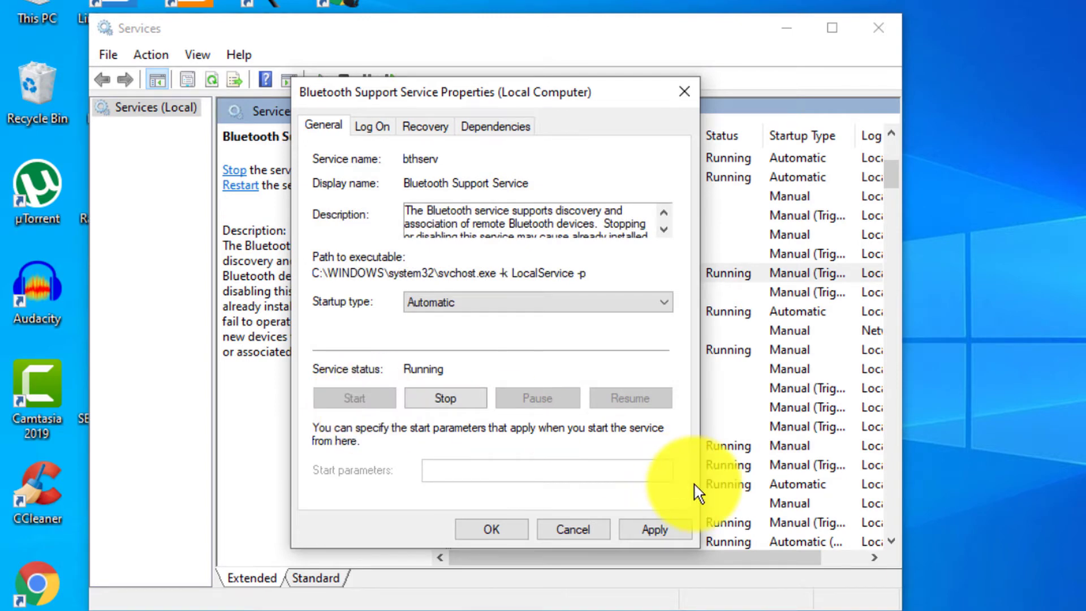
Step: Review the service's log-on account settings, and apply the service changes, closing its properties and the Services window
left_click(374, 129)
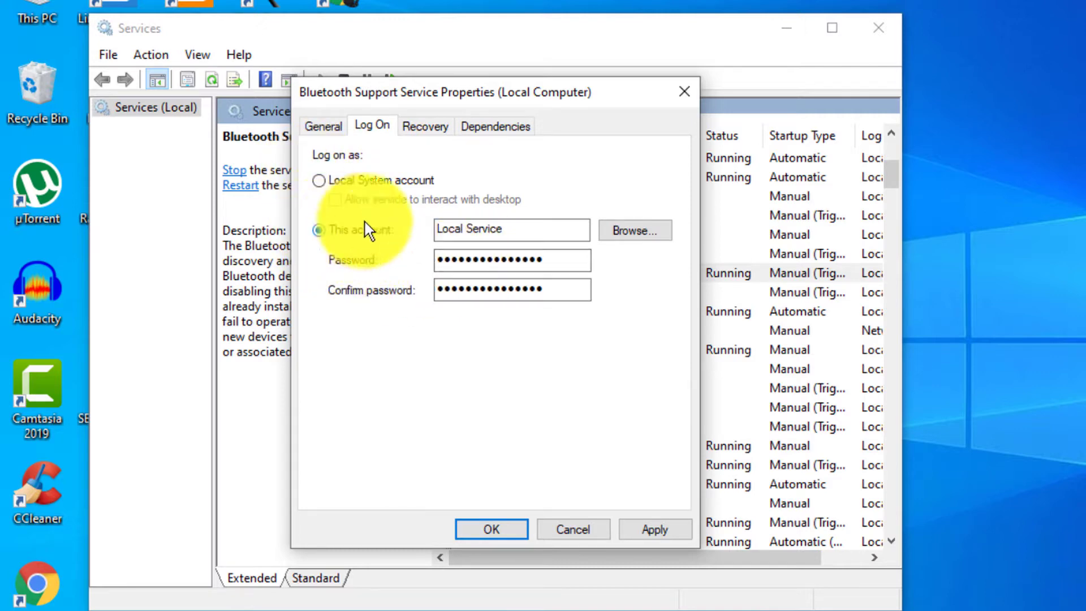
left_click(310, 130)
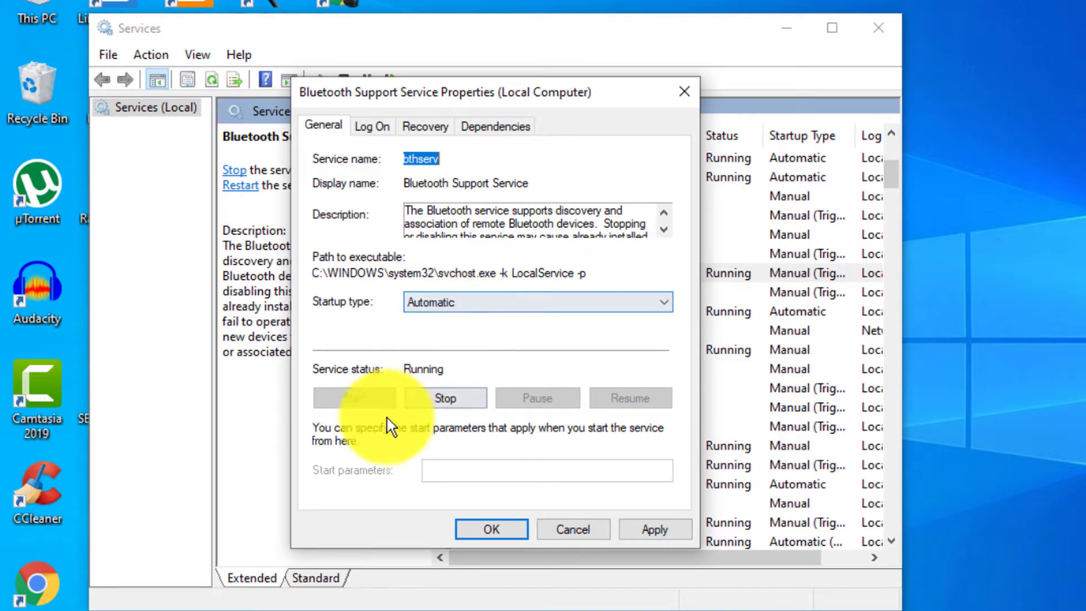
left_click(650, 537)
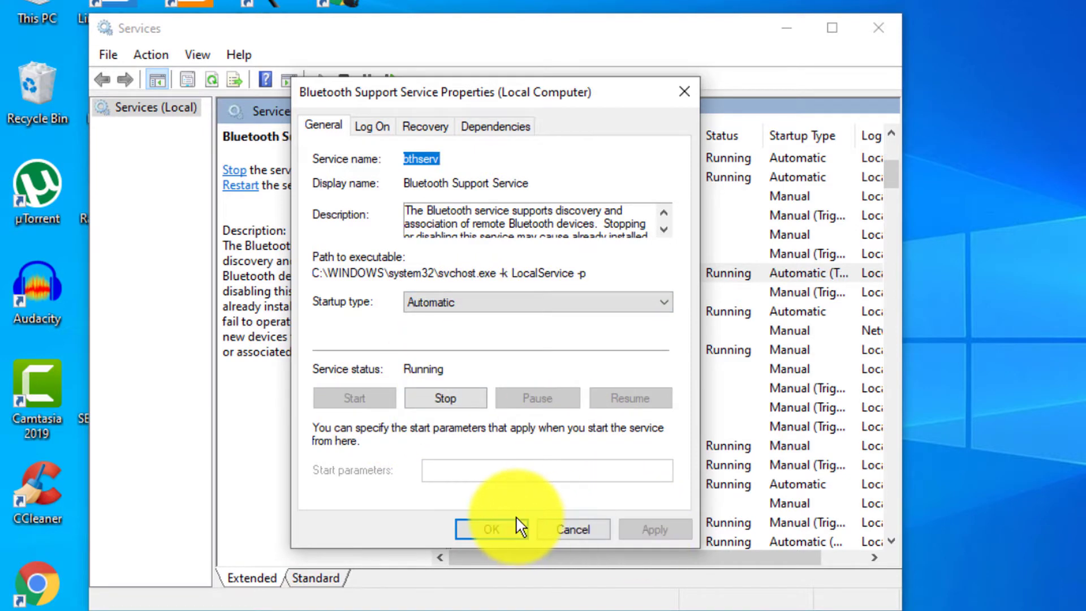
left_click(487, 529)
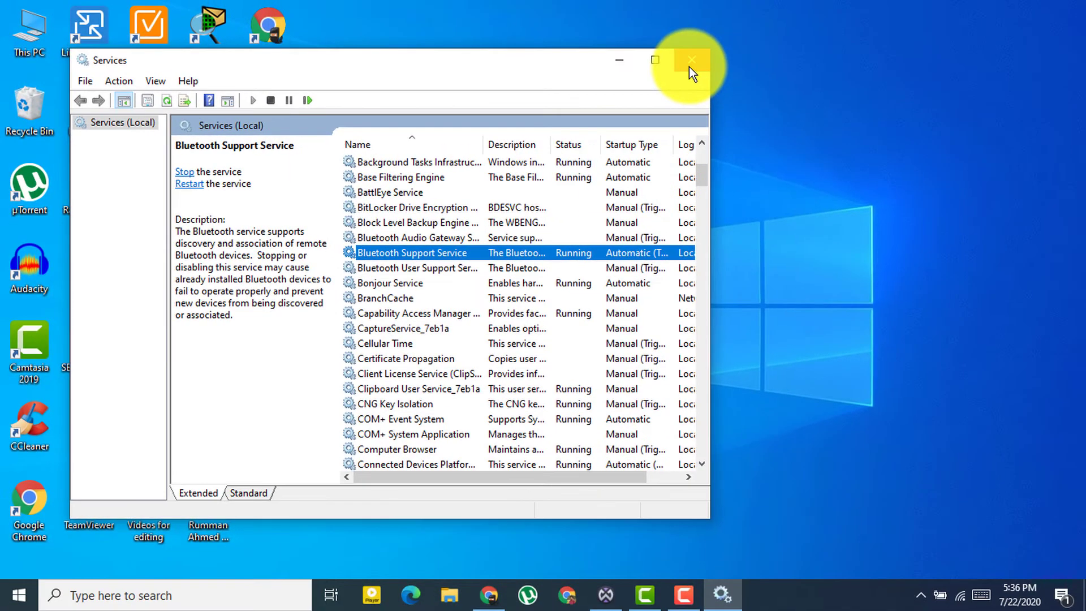
left_click(842, 40)
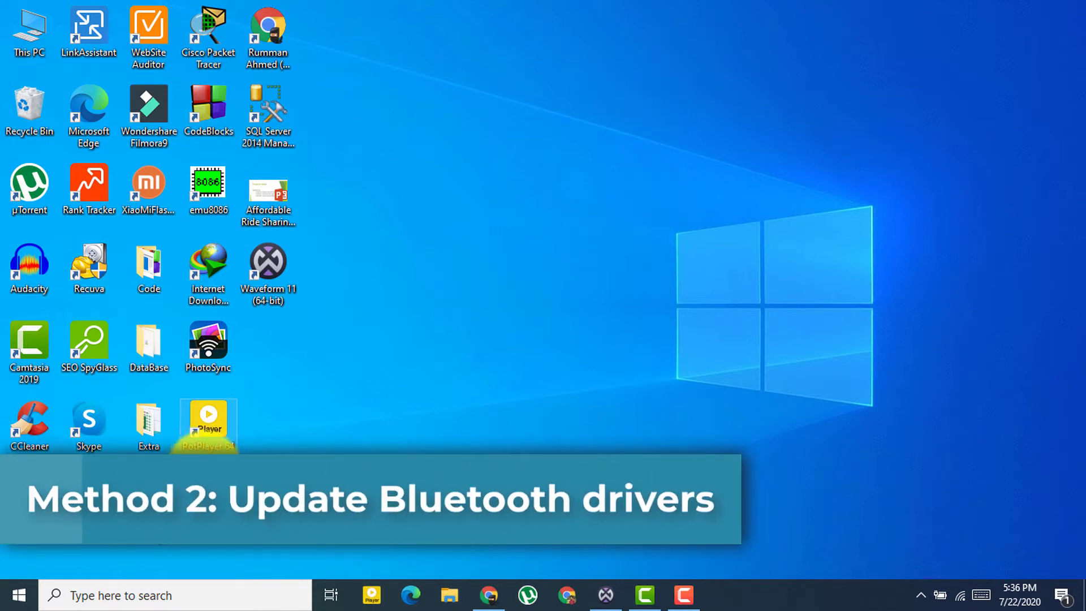
Step: Find Device Manager through the Windows search and open it
left_click(158, 597)
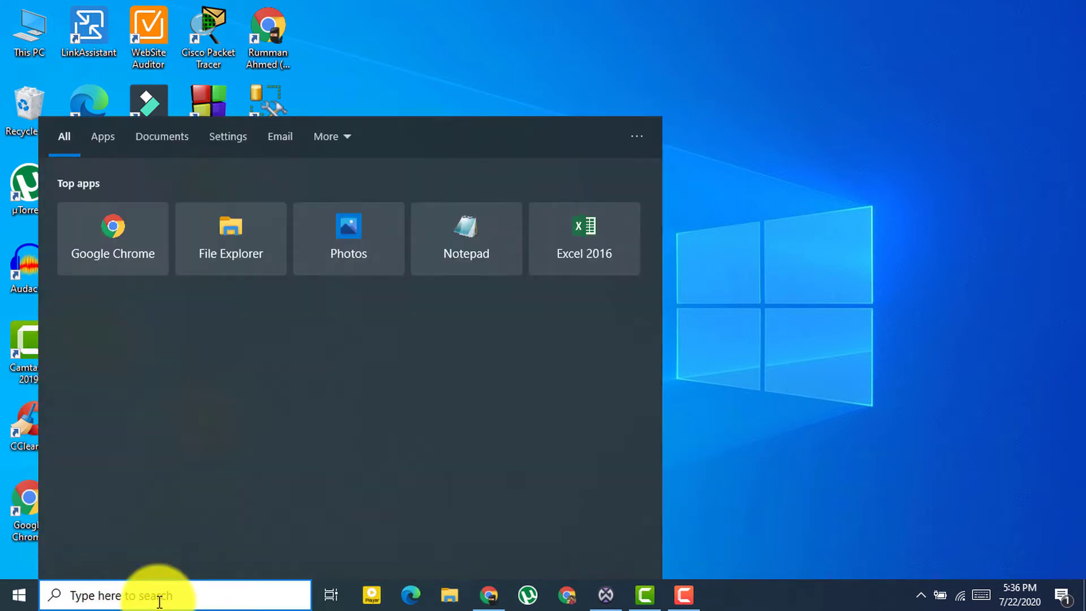
type("device mana")
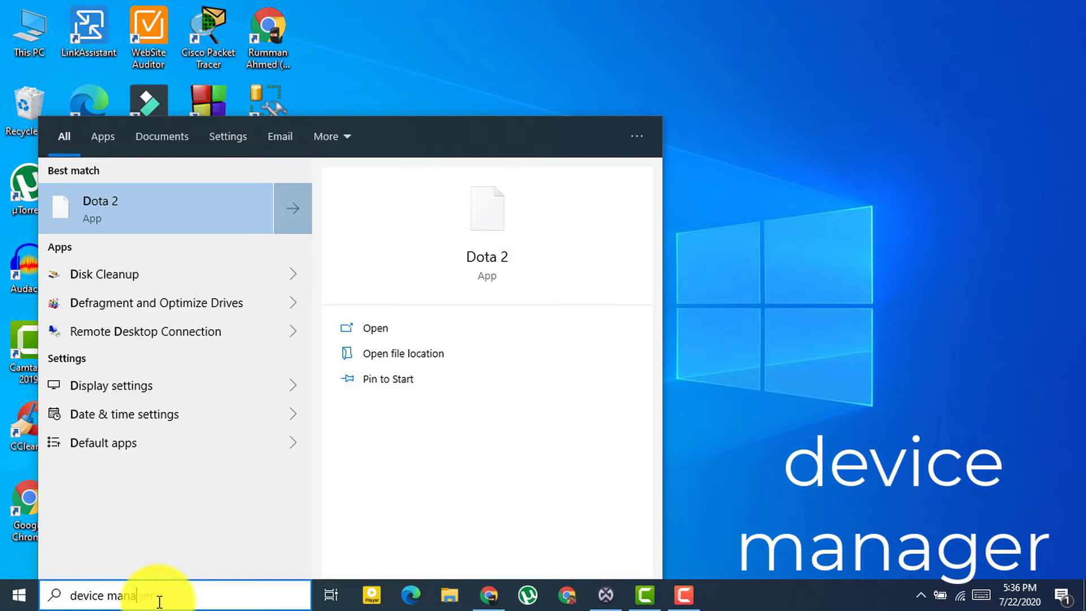
type("ger")
left_click(358, 332)
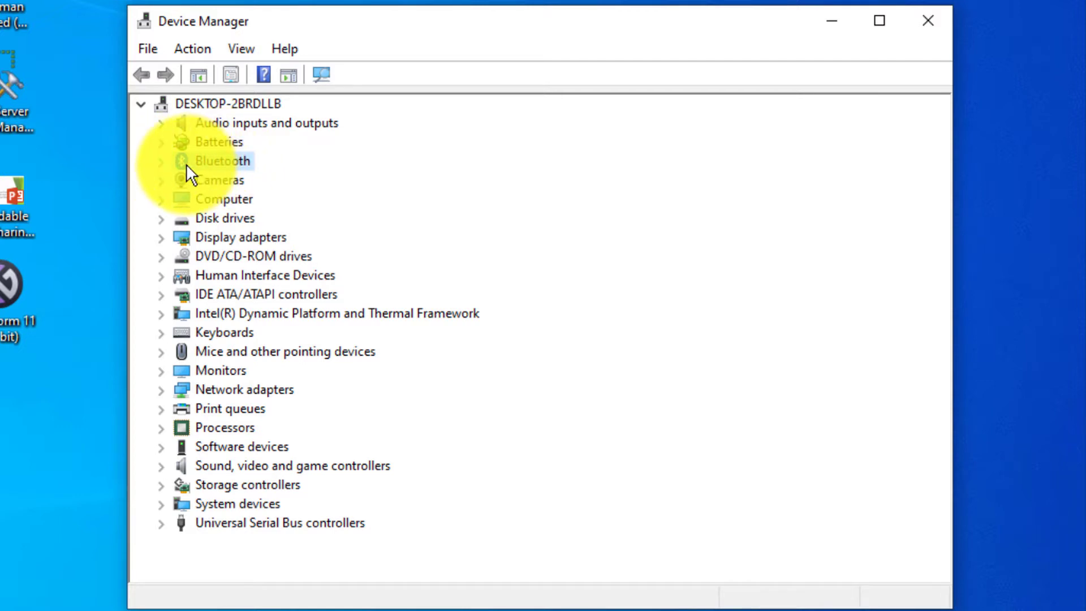
Step: Run an automatic search for updated driver software for the Qualcomm Atheros Bluetooth 4.0 adapter and close the update wizard
left_click(161, 161)
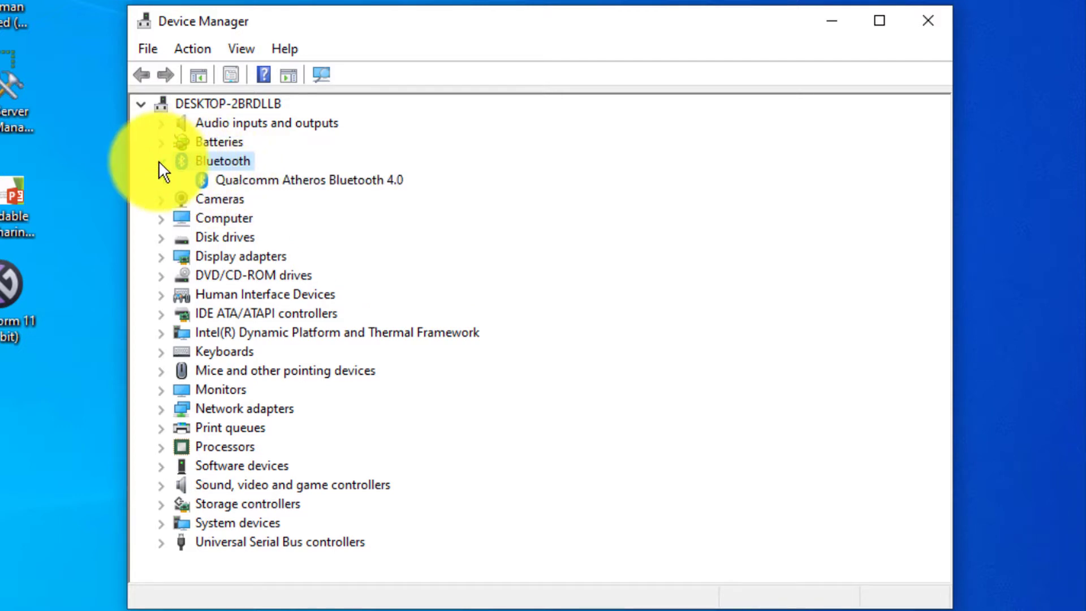
left_click(242, 182)
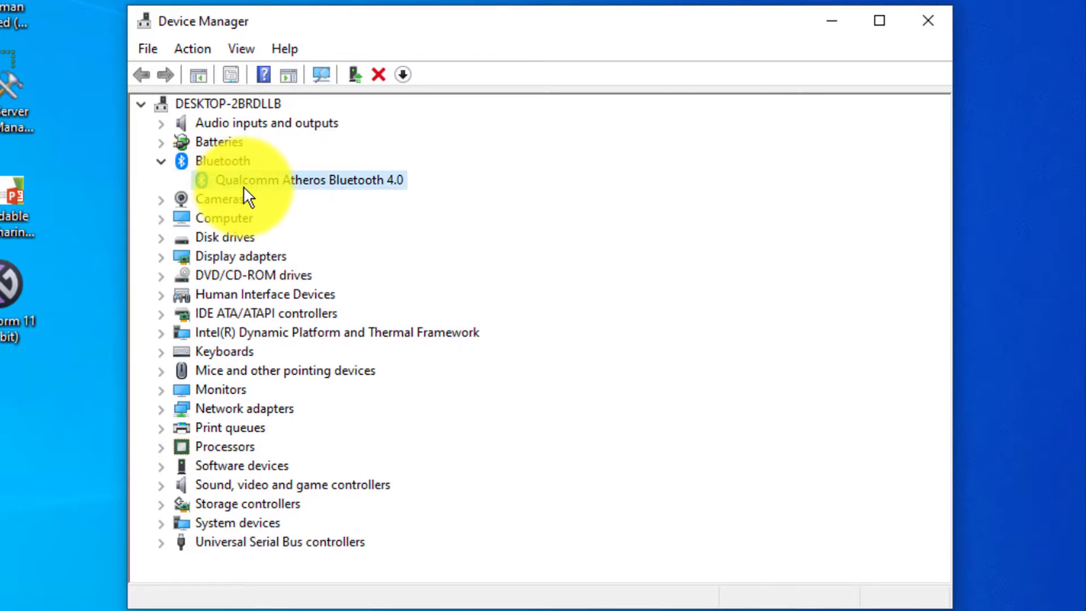
right_click(245, 186)
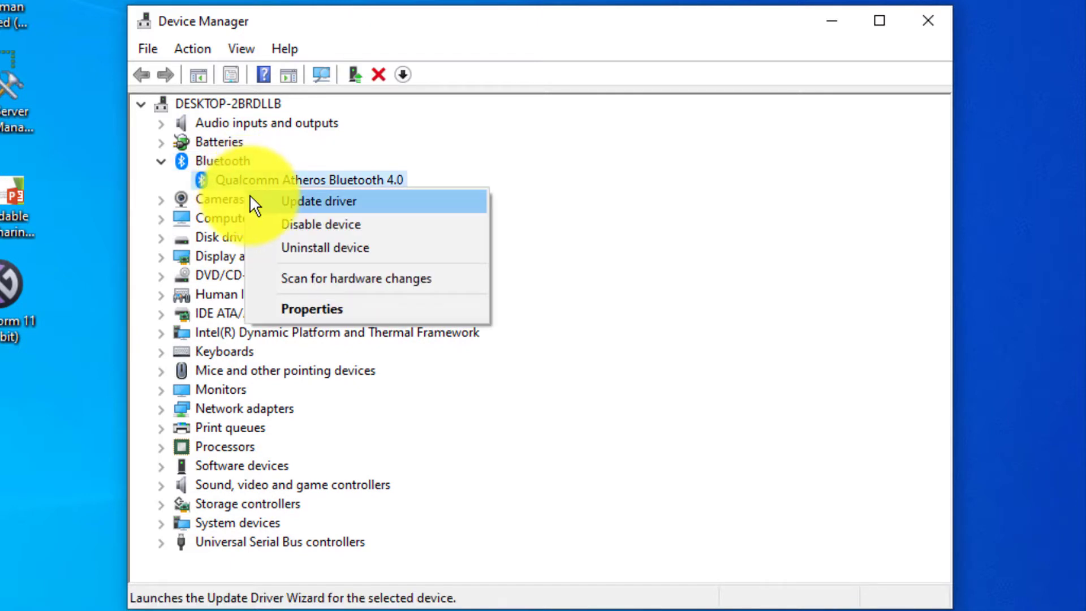
left_click(250, 198)
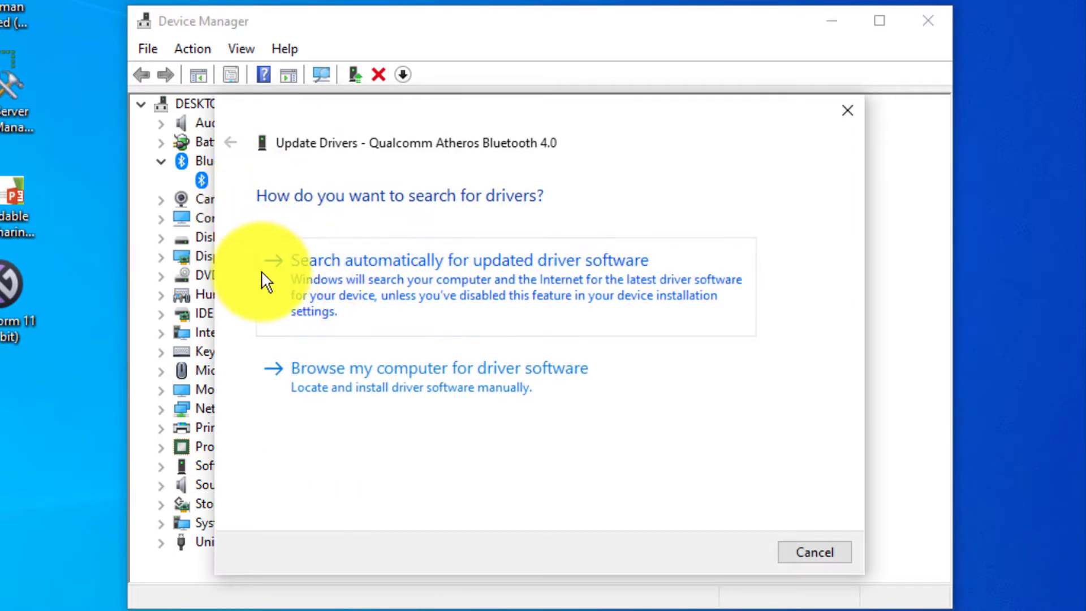
left_click(432, 270)
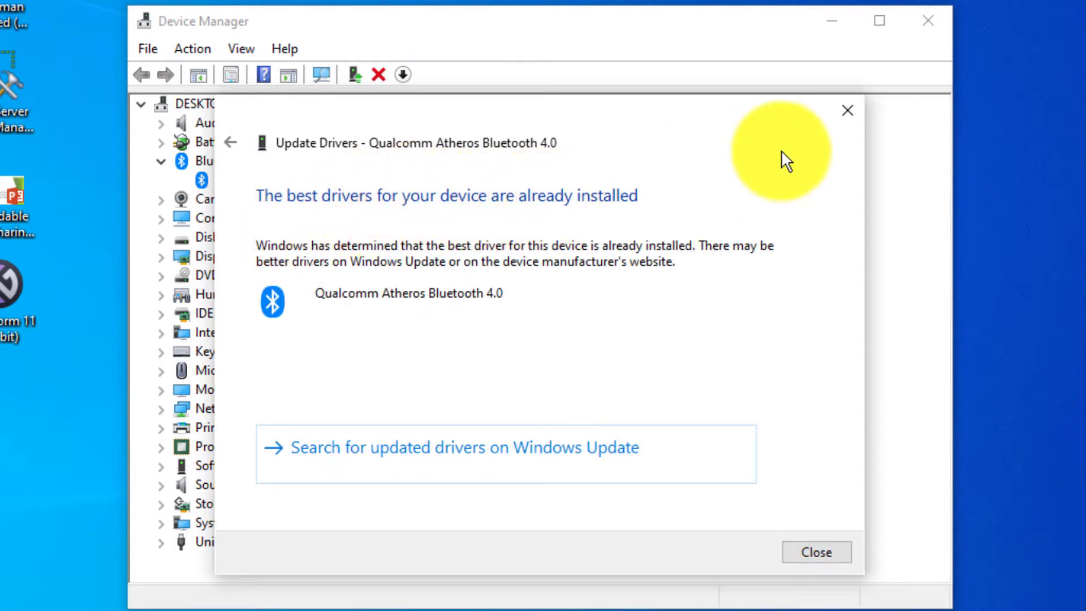
left_click(859, 116)
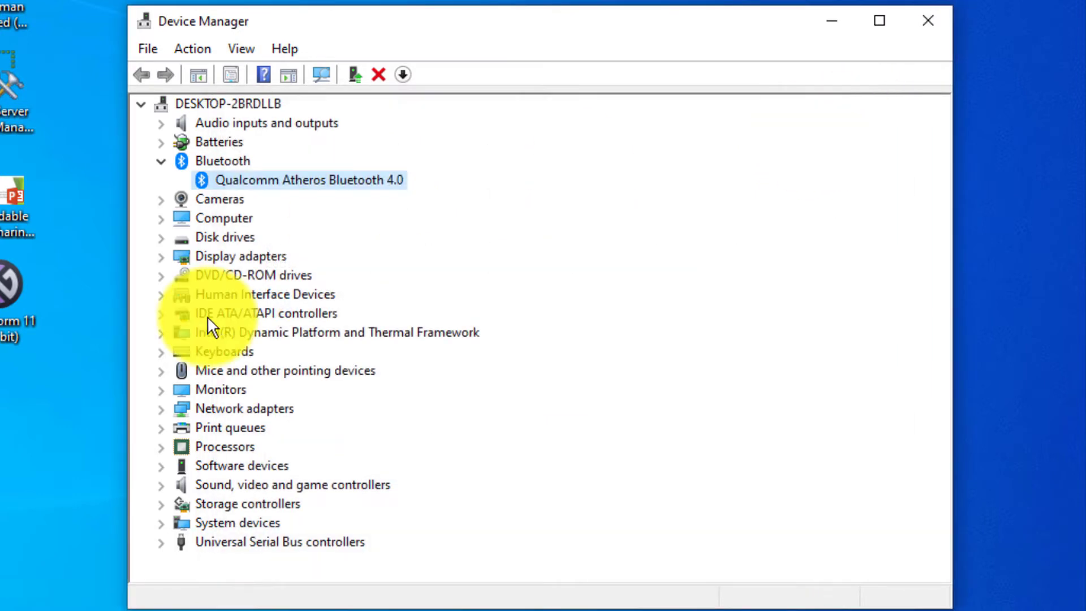
Step: Select Qualcomm Atheros Bluetooth 4.0 version 10.0.3.19 [1/24/2019] from the drivers available on the computer, and cancel the driver update
right_click(295, 185)
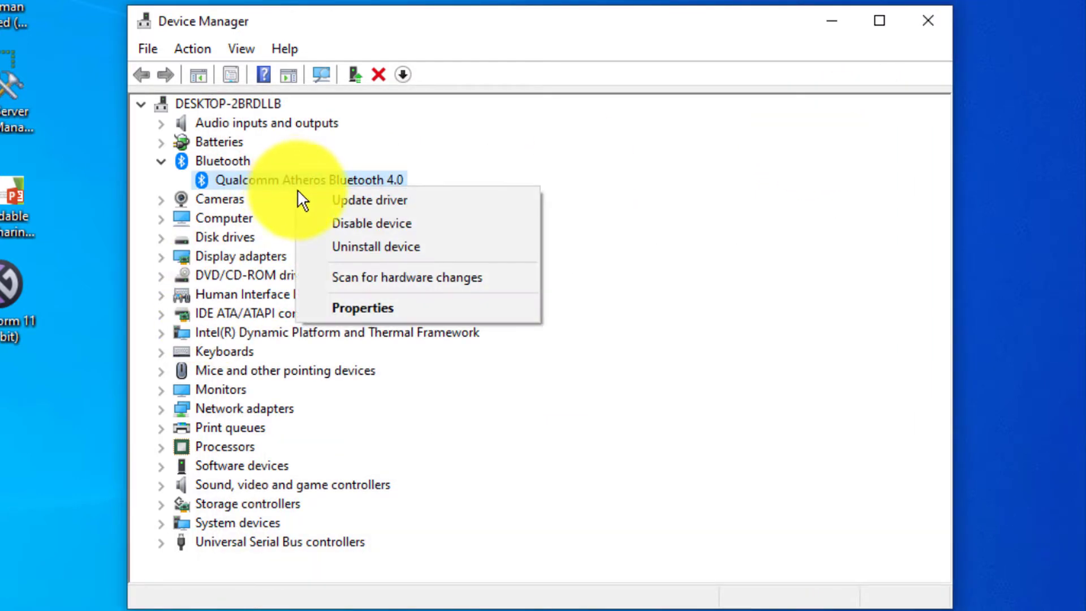
left_click(338, 204)
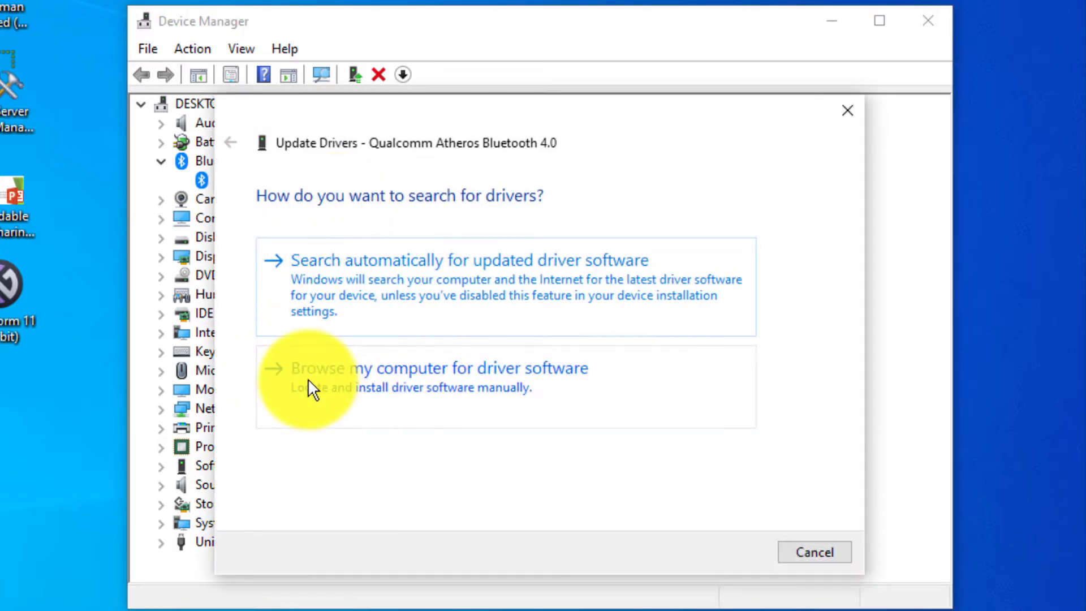
left_click(494, 378)
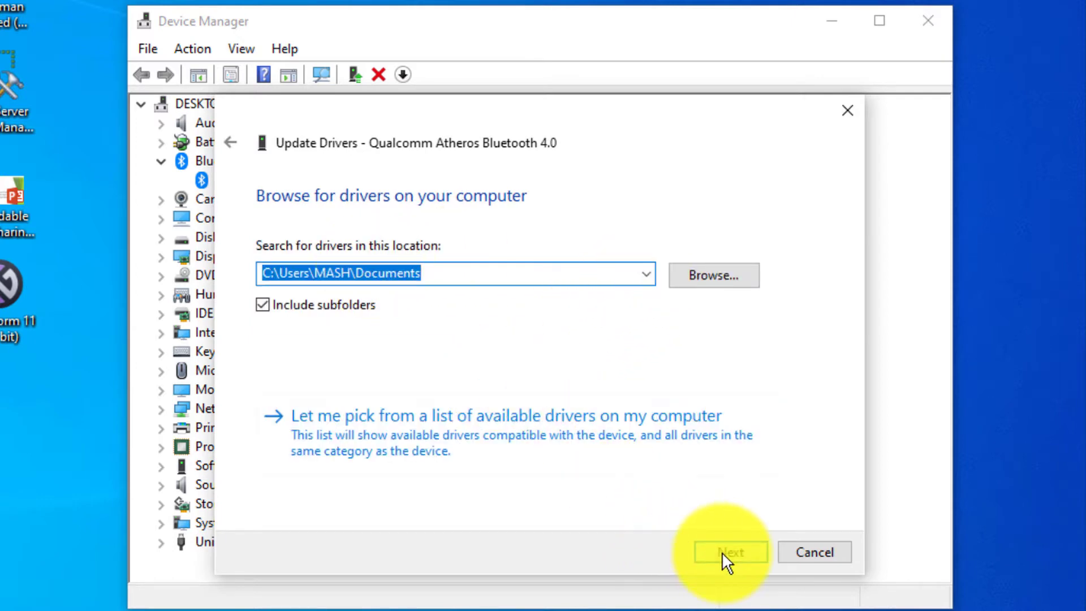
left_click(525, 434)
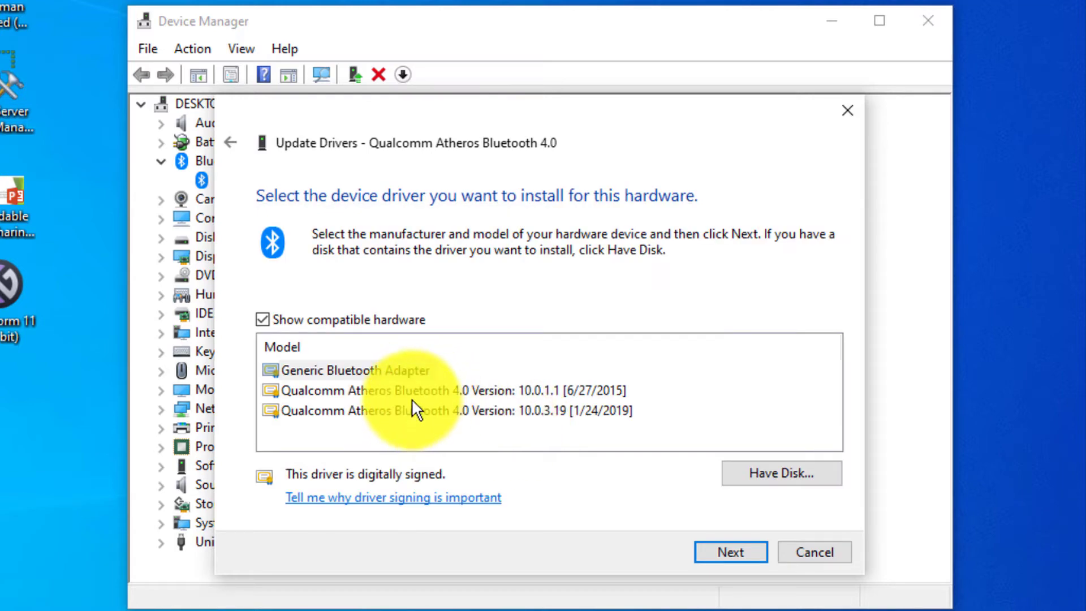
left_click(412, 402)
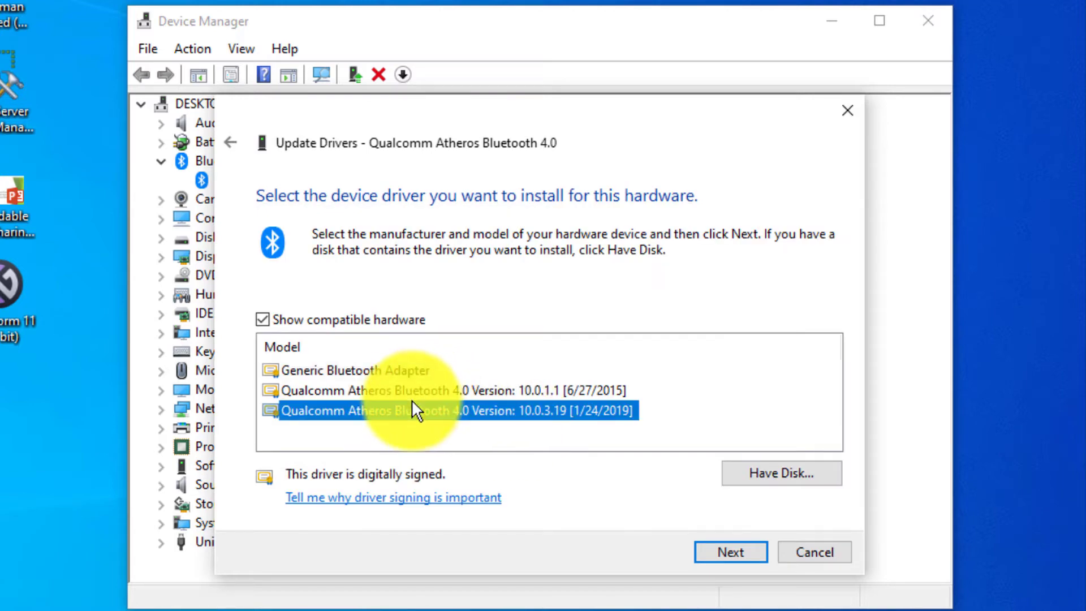
left_click(412, 394)
left_click(616, 410)
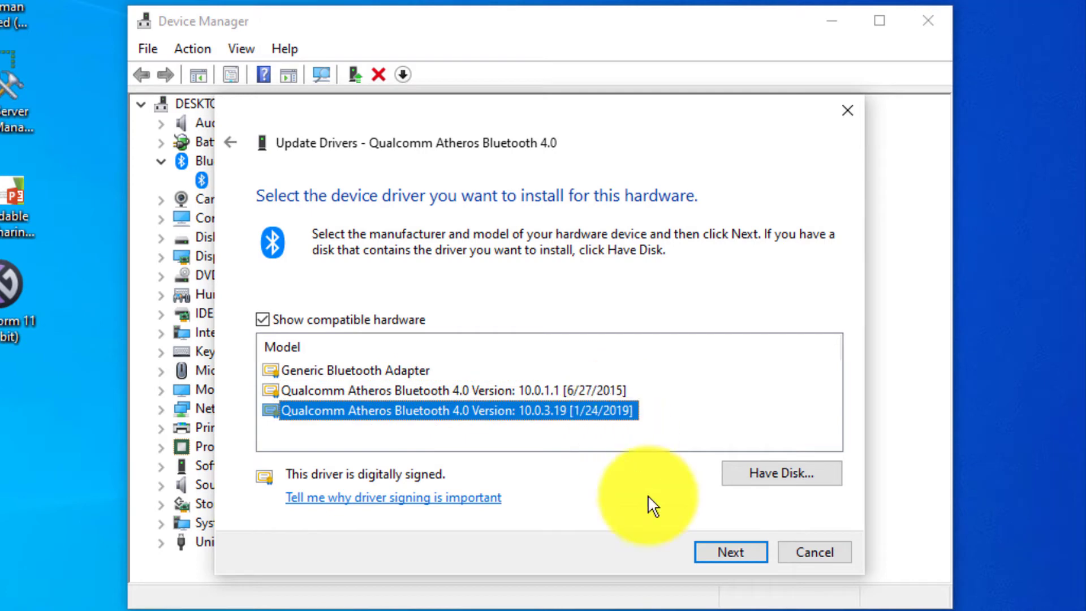
left_click(823, 547)
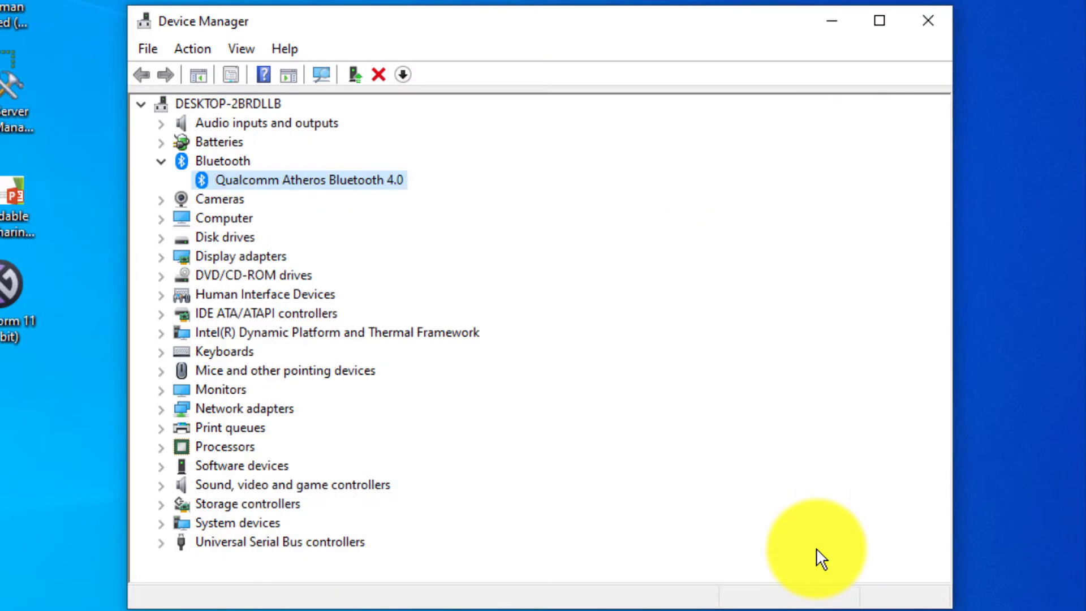
Step: Show the Hardware Ids in the Qualcomm Atheros Bluetooth 4.0 adapter's properties and select the value USB\VID_04CA&PID_3010&REV_0001
right_click(250, 177)
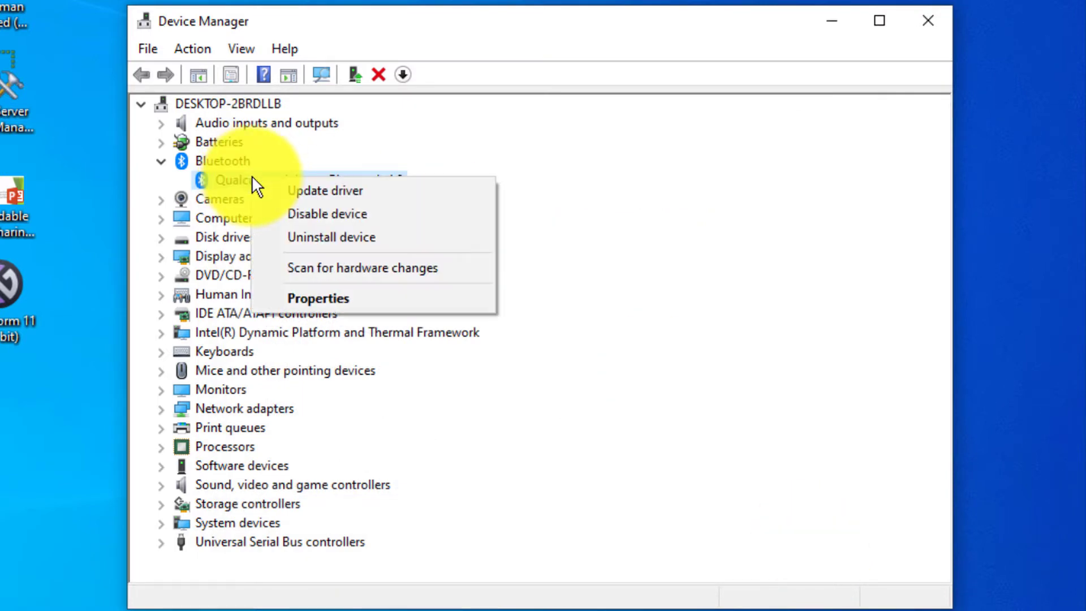
left_click(287, 294)
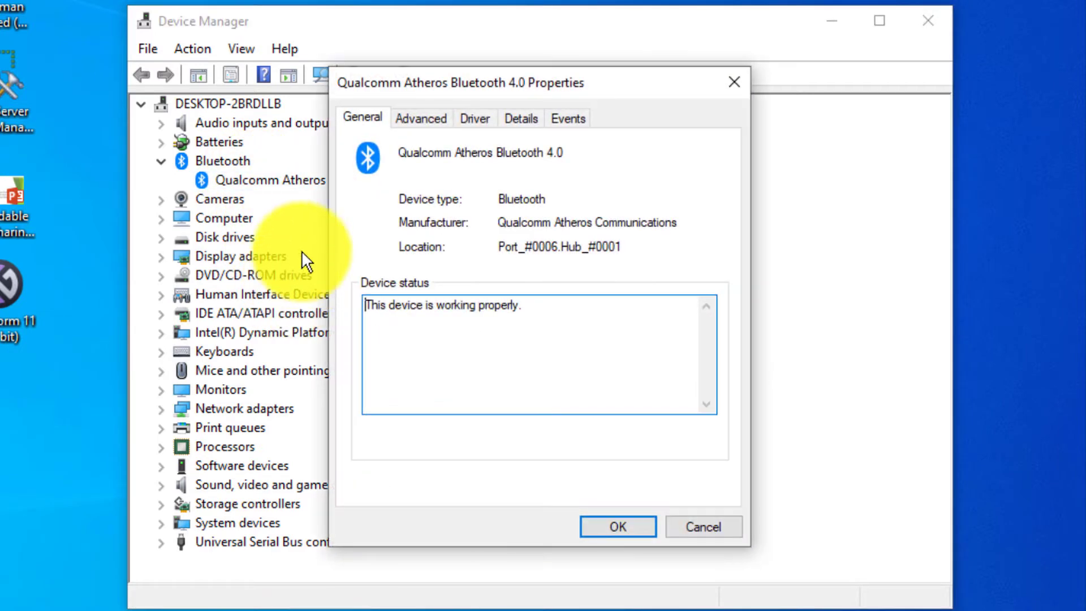
left_click(503, 120)
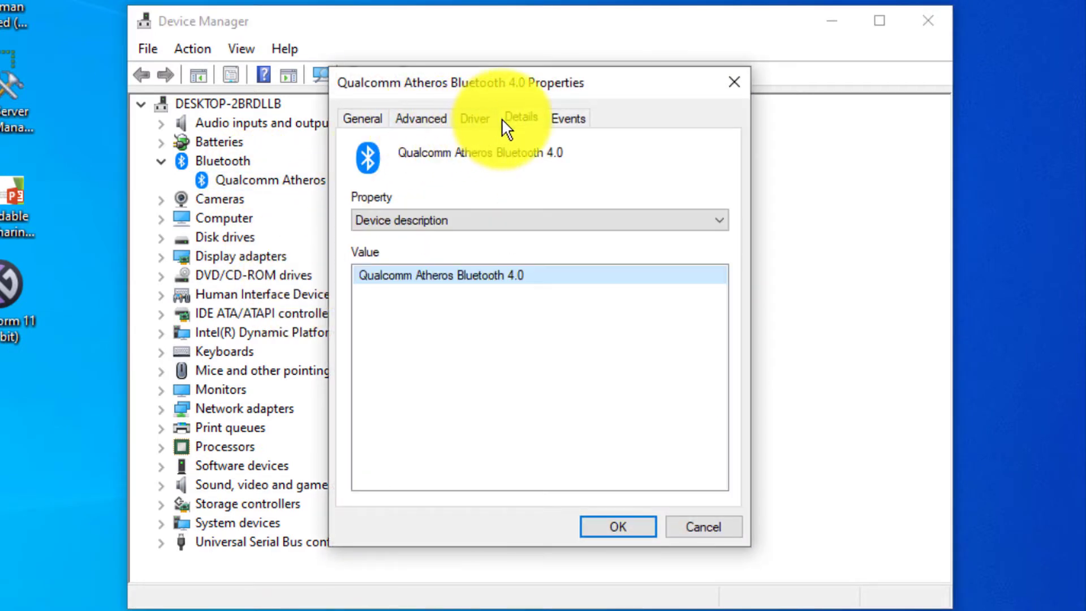
left_click(445, 232)
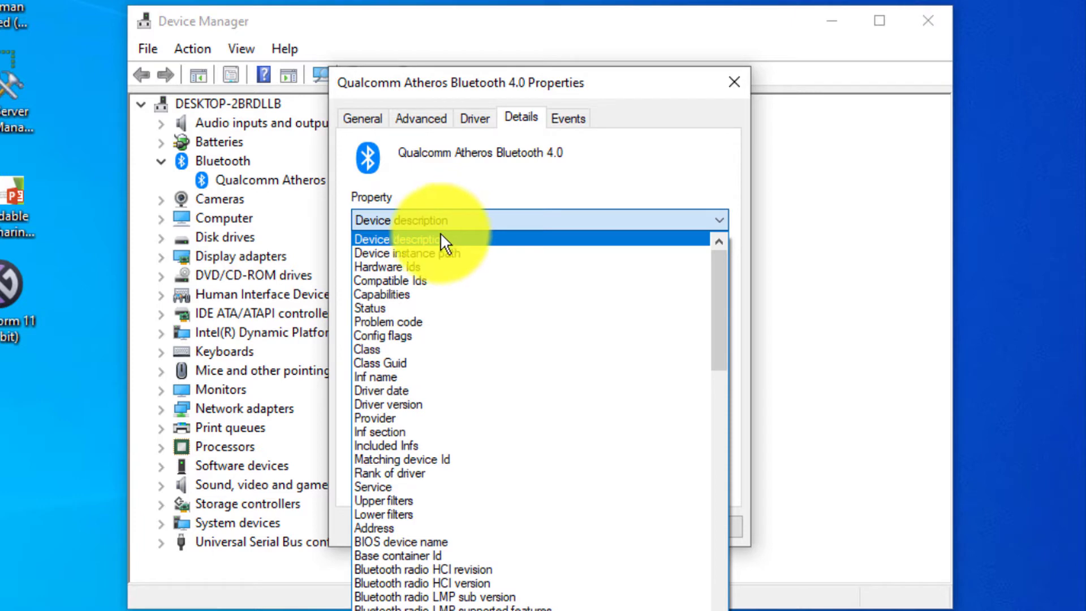
left_click(389, 262)
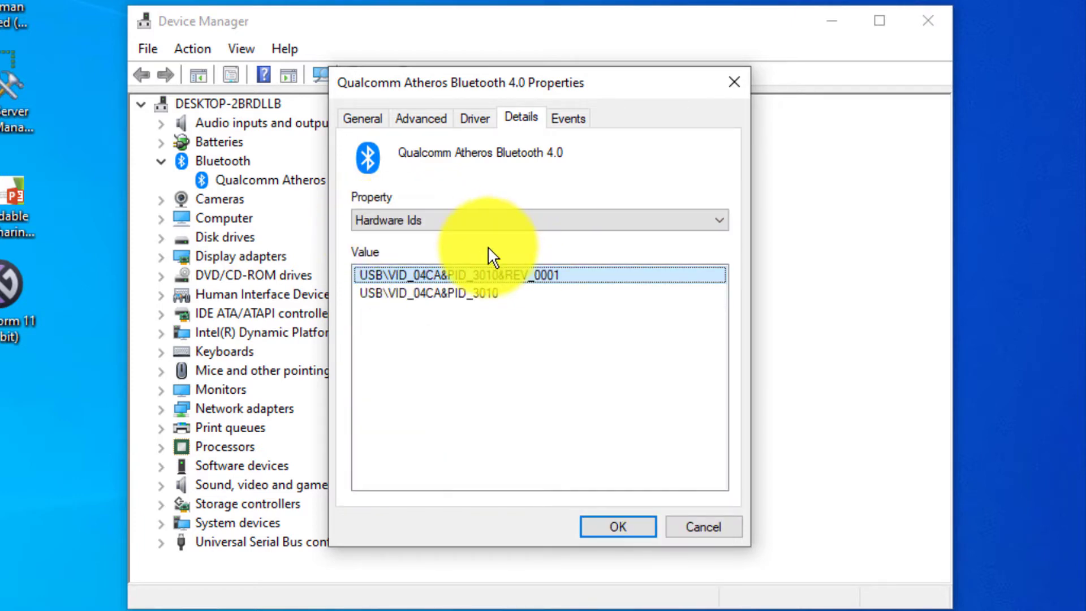
left_click(502, 274)
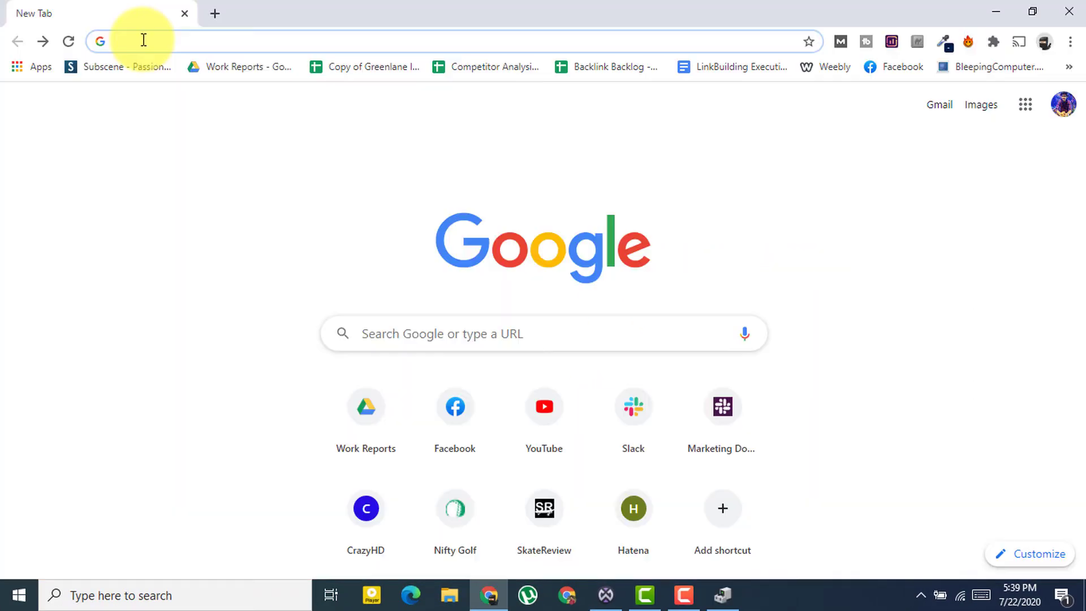
Step: Search the web in Chrome for USB\VID_04CA&PID_3010&REV_0001, and close the Bluetooth adapter's properties in Device Manager
type("USB\\VID_04CA&PID_3010&REV_0001")
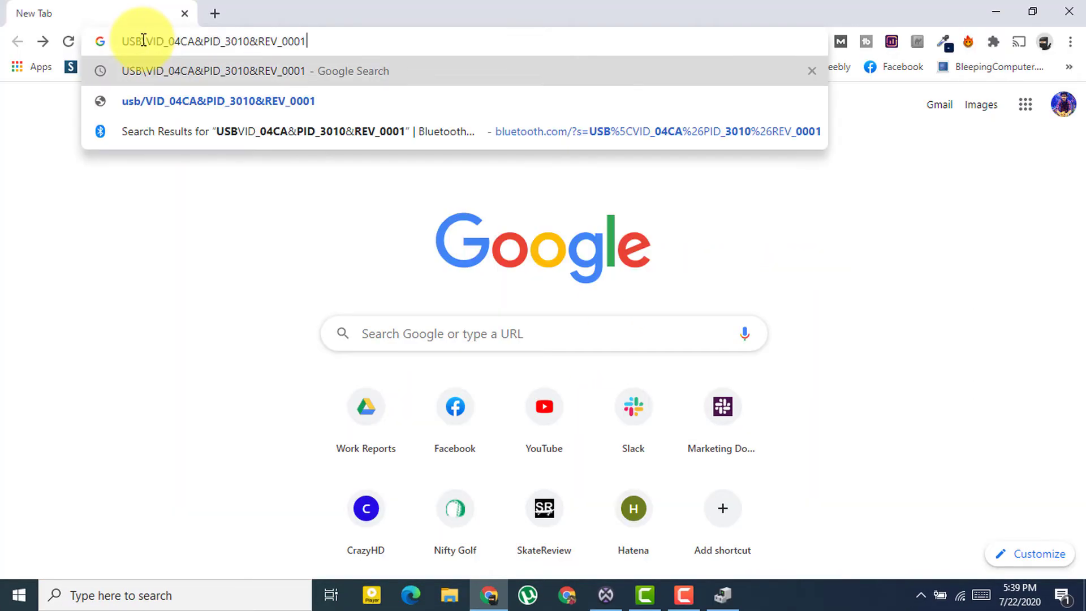
key("Return")
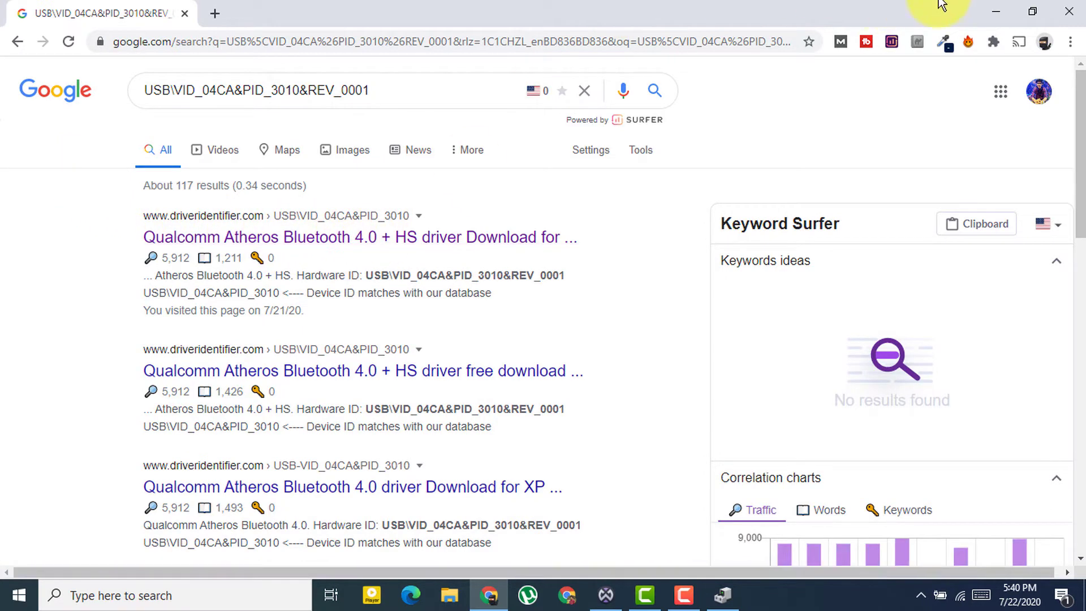
left_click(987, 2)
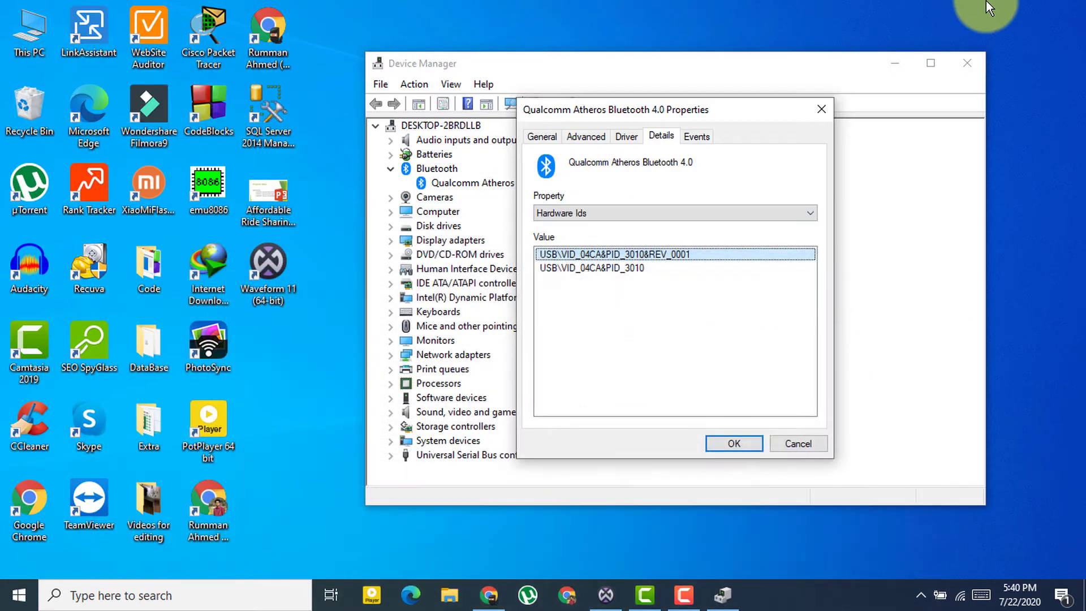
left_click(819, 110)
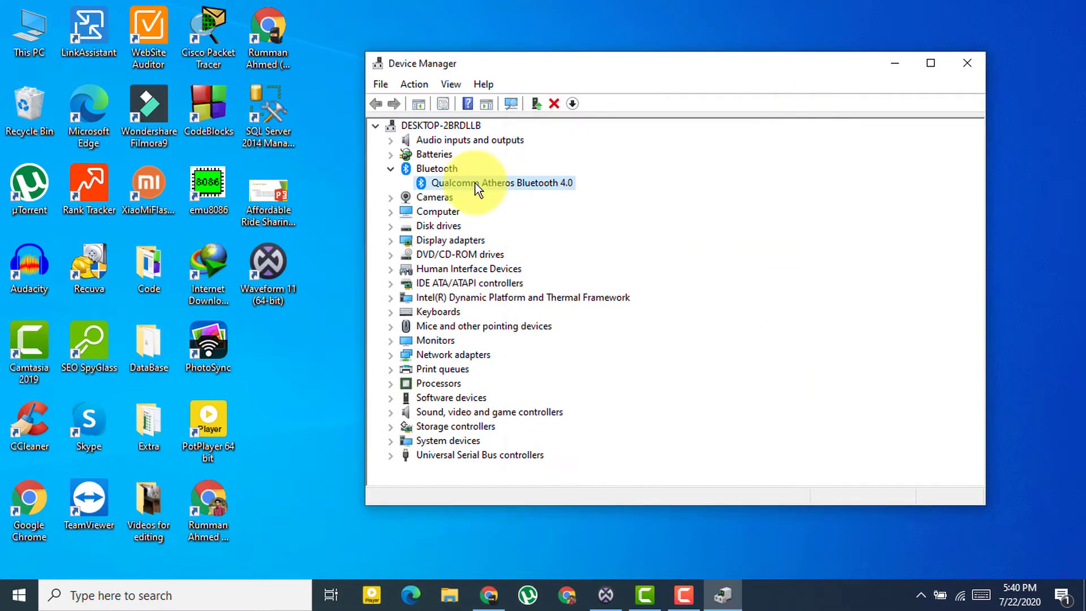
left_click(480, 589)
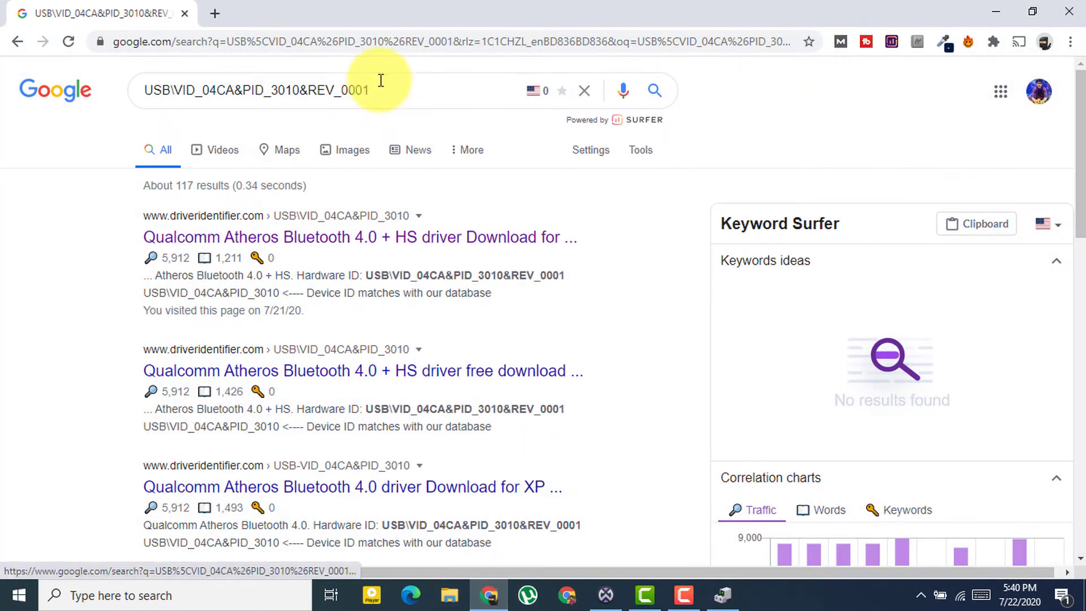
left_click(986, 8)
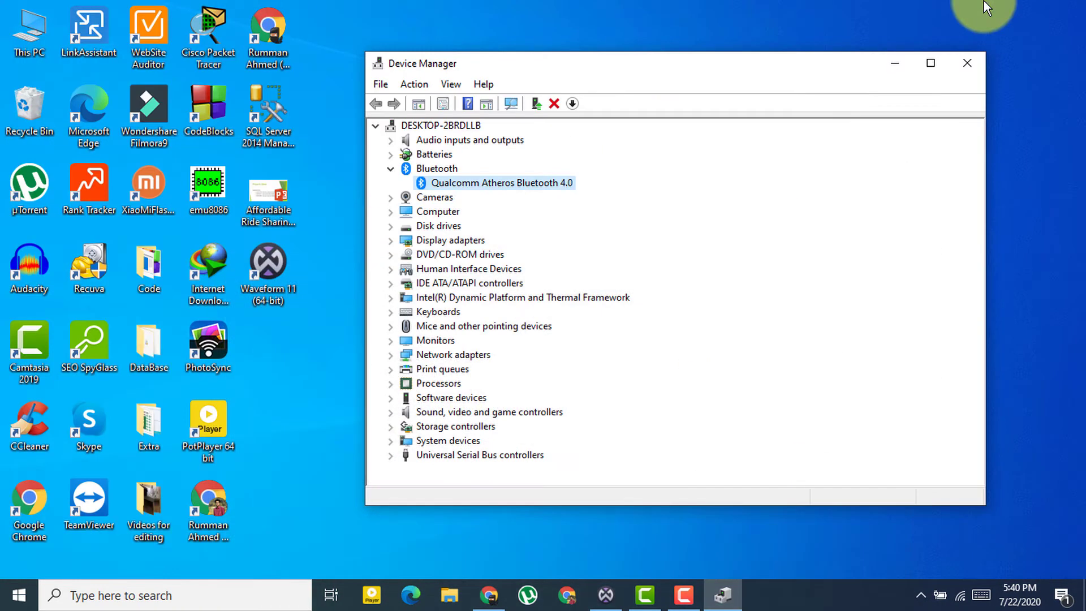
Step: Open System Information through the Windows search, check the computer's manufacturer and model, and close it
left_click(158, 596)
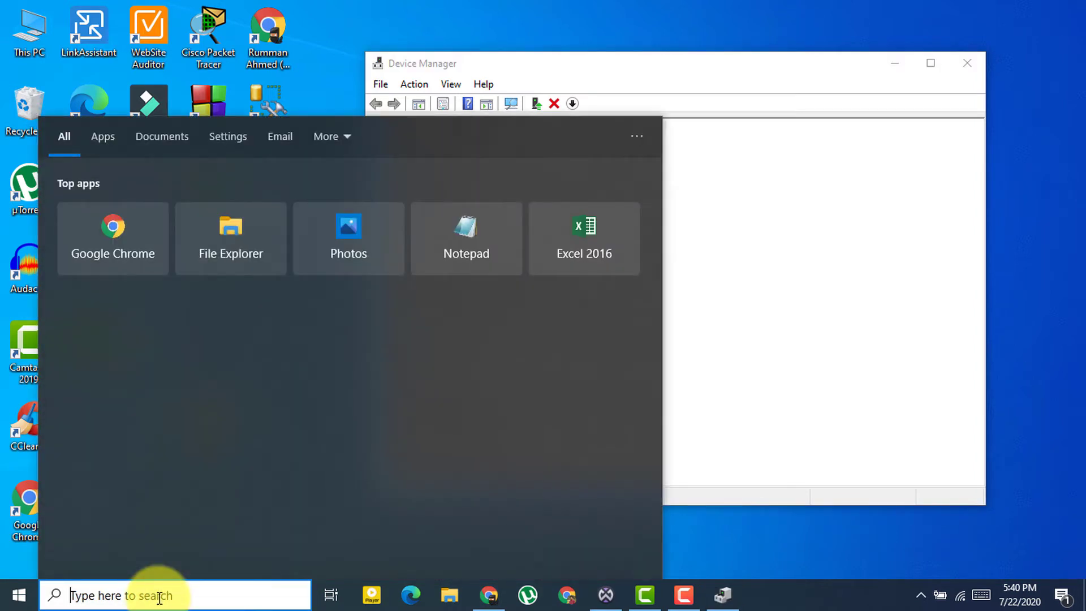
type("system")
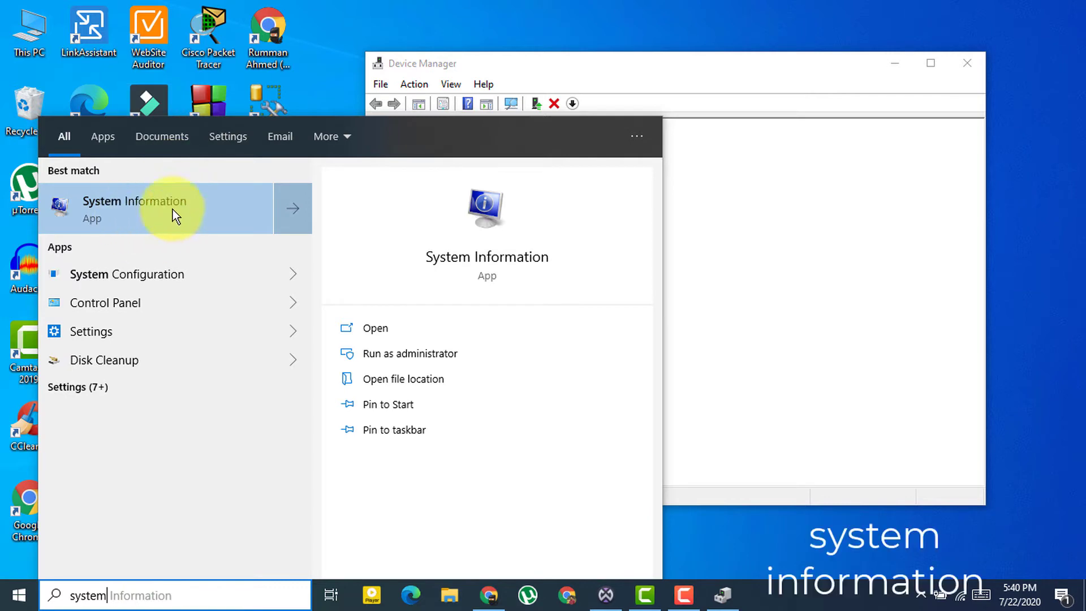
left_click(357, 328)
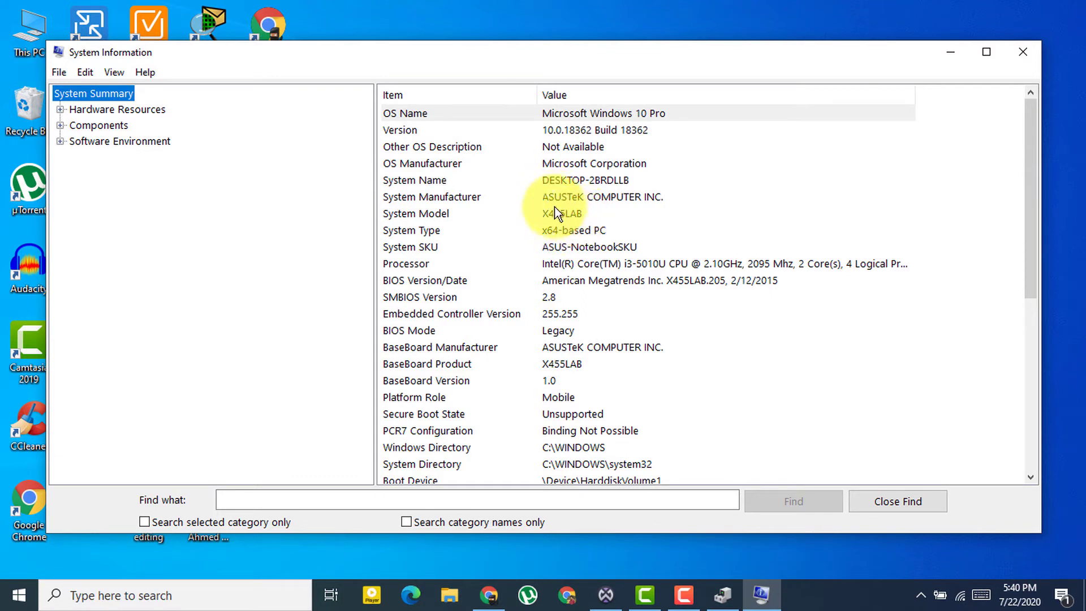
left_click(1022, 54)
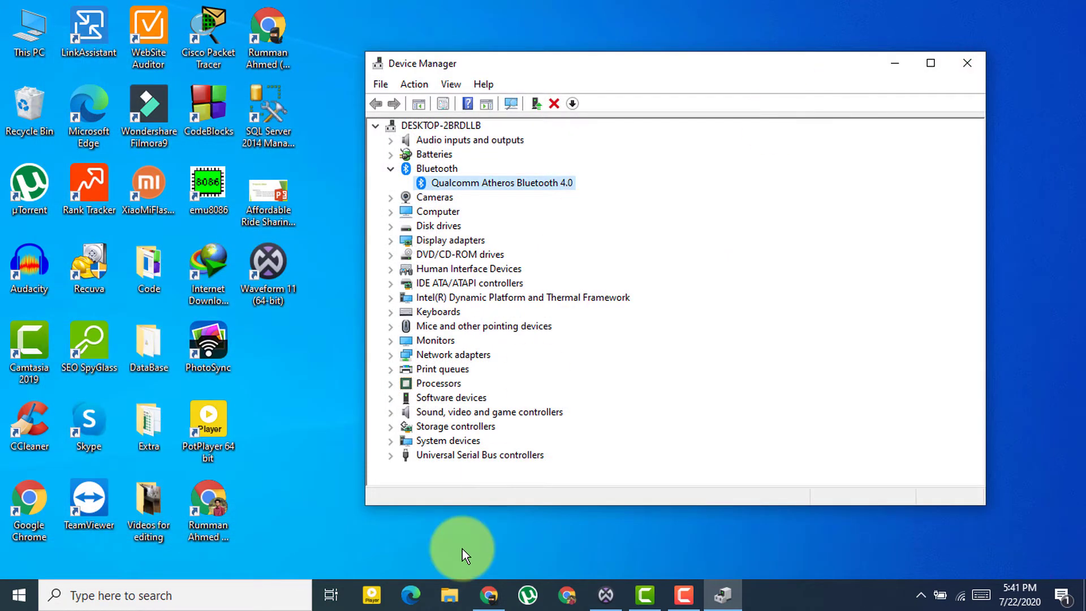
Step: Switch to Chrome and search for "lenovo ideapad 130 bluetooth drivers" in a new tab
left_click(489, 595)
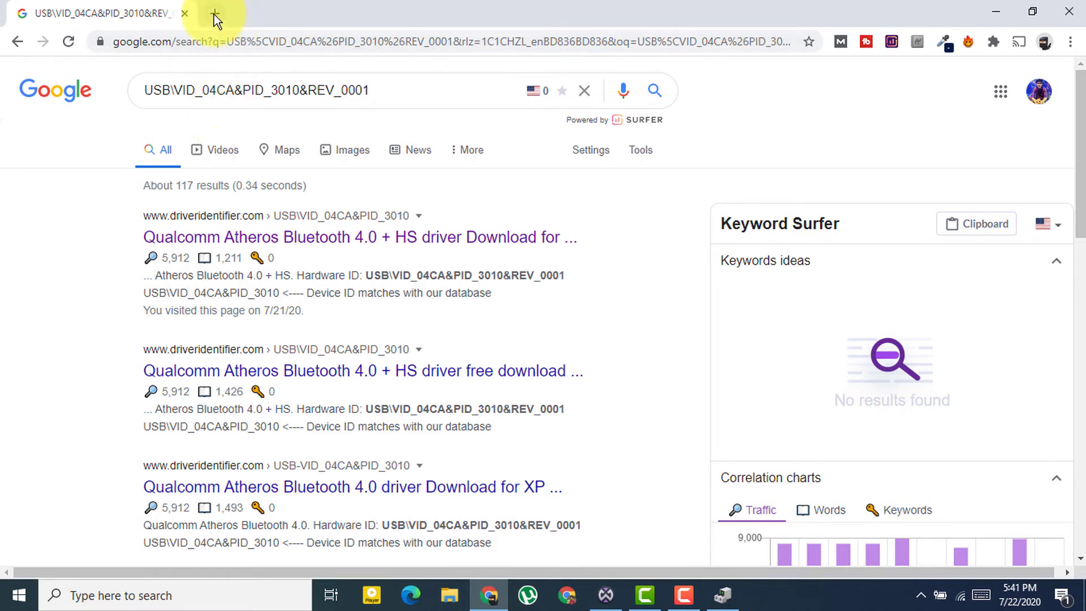
left_click(215, 13)
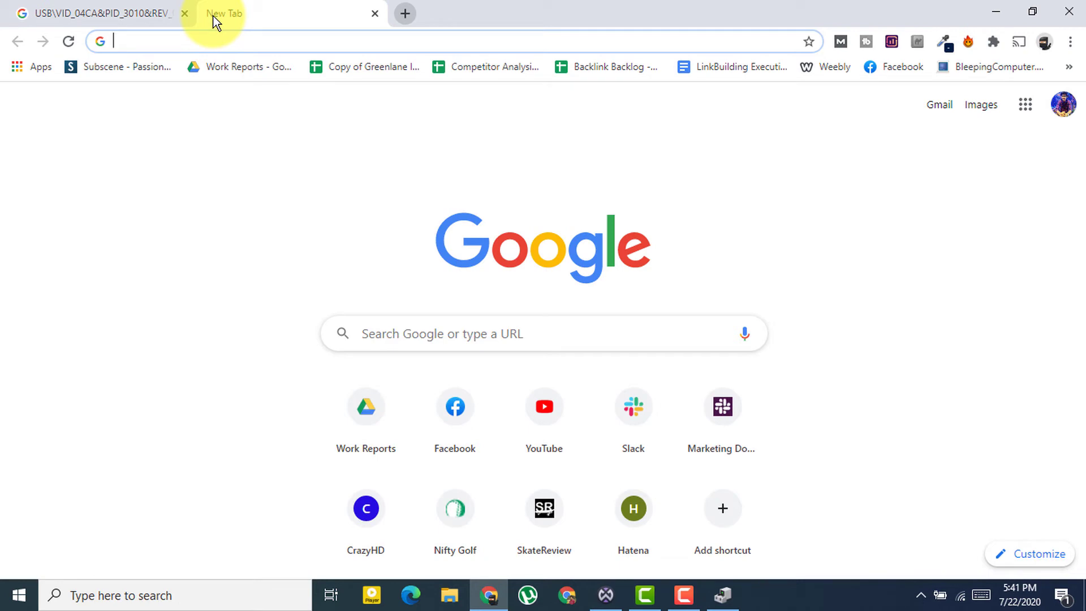
type("leno")
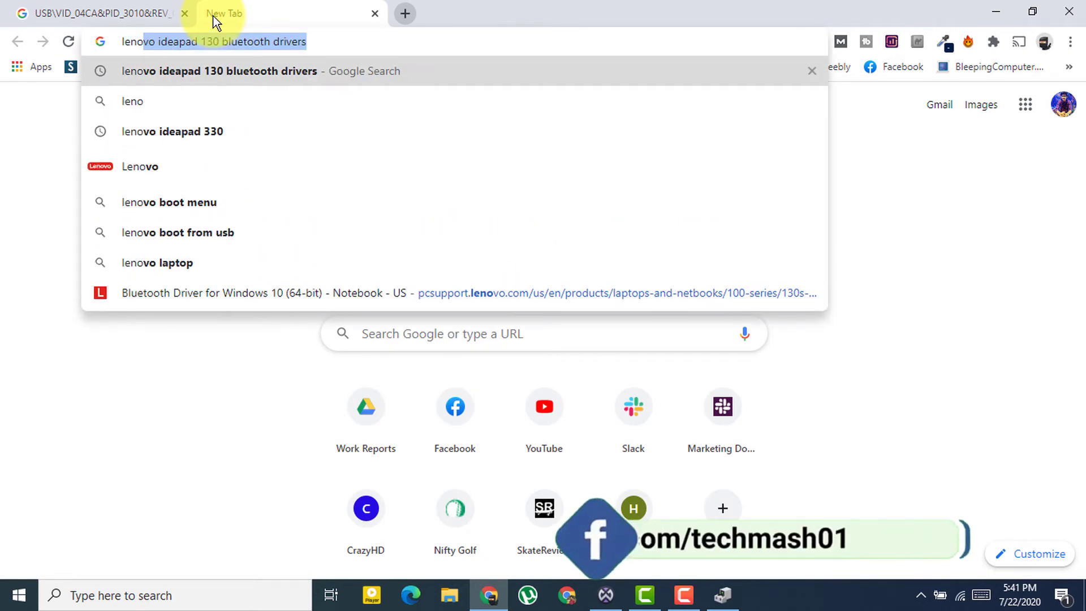
key("Right")
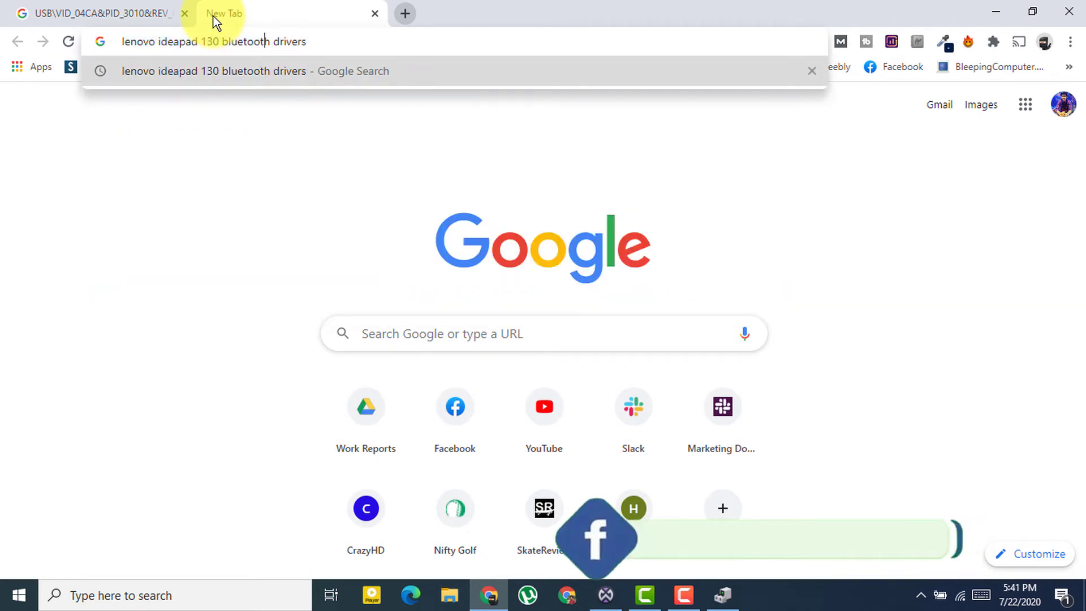
key("Escape")
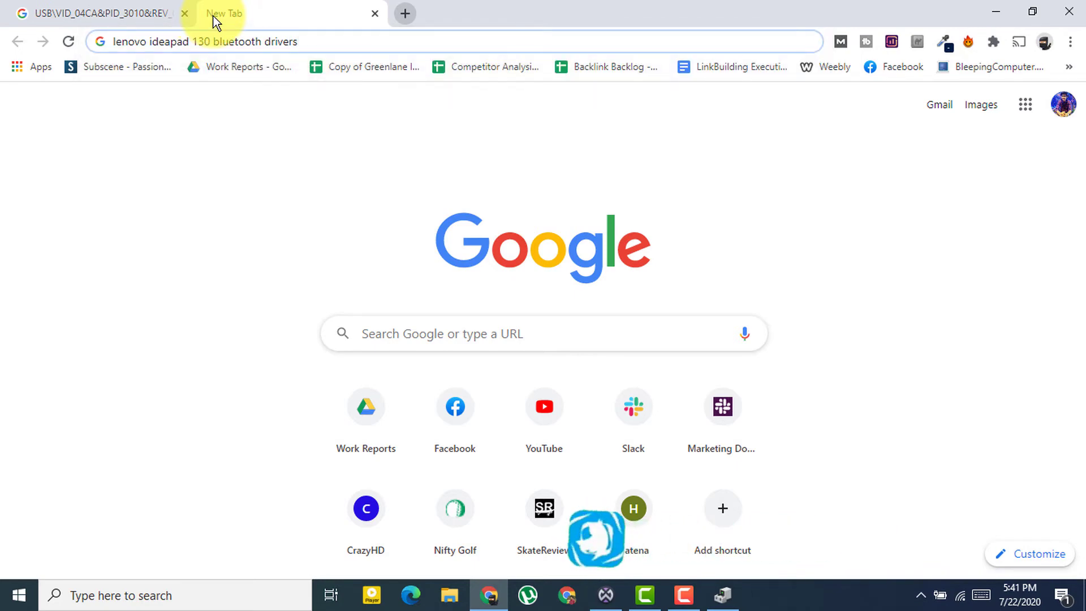
key("Return")
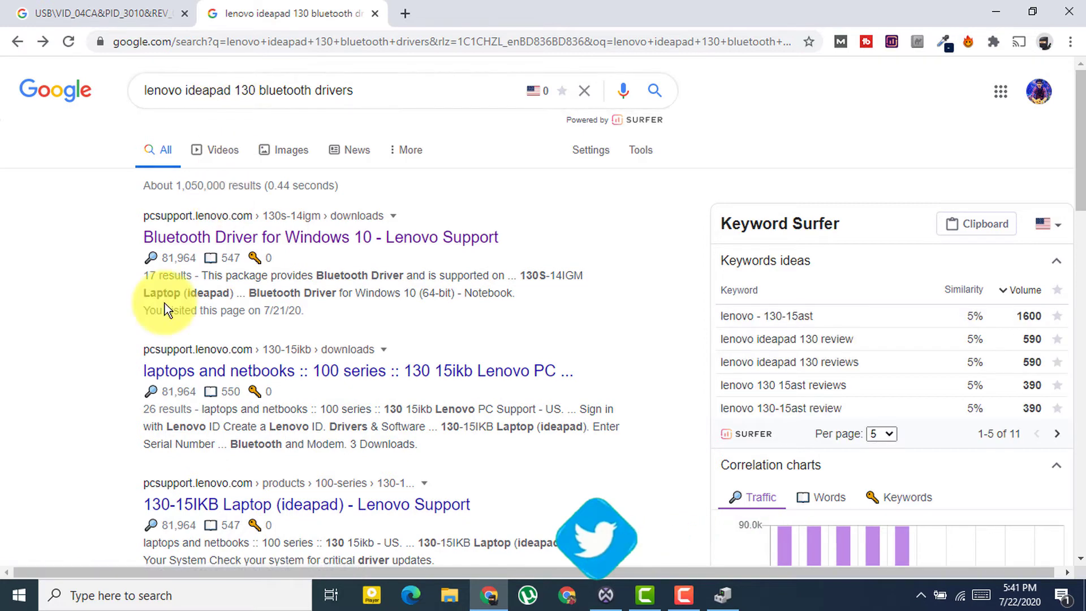
Step: Open the Lenovo Support result for the Windows 10 Bluetooth driver, examine its download entry, and close the browser
left_click(235, 240)
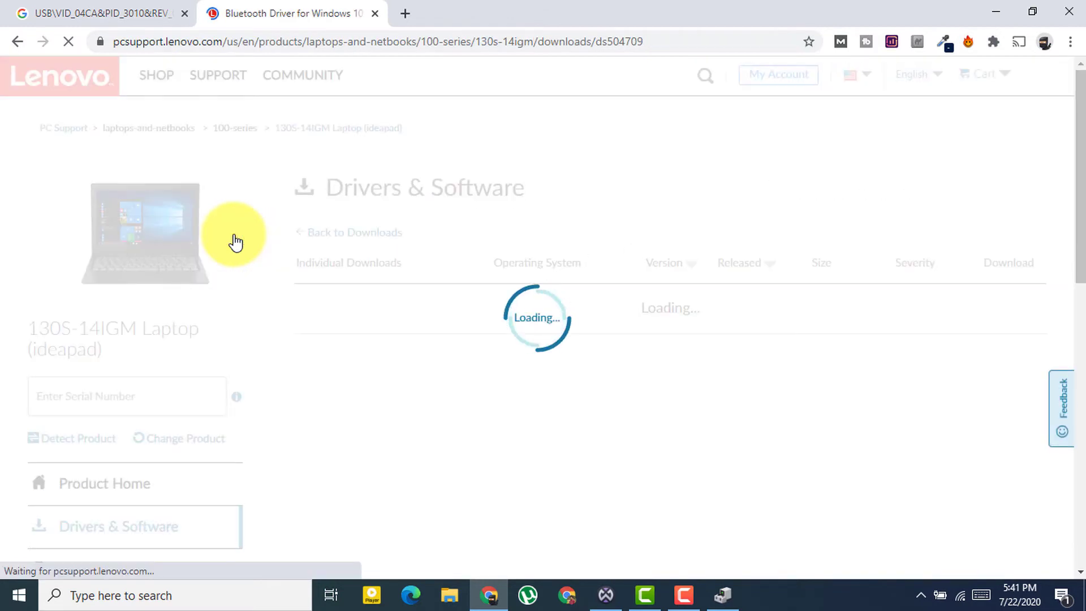
scroll(1026, 236, "down", 4)
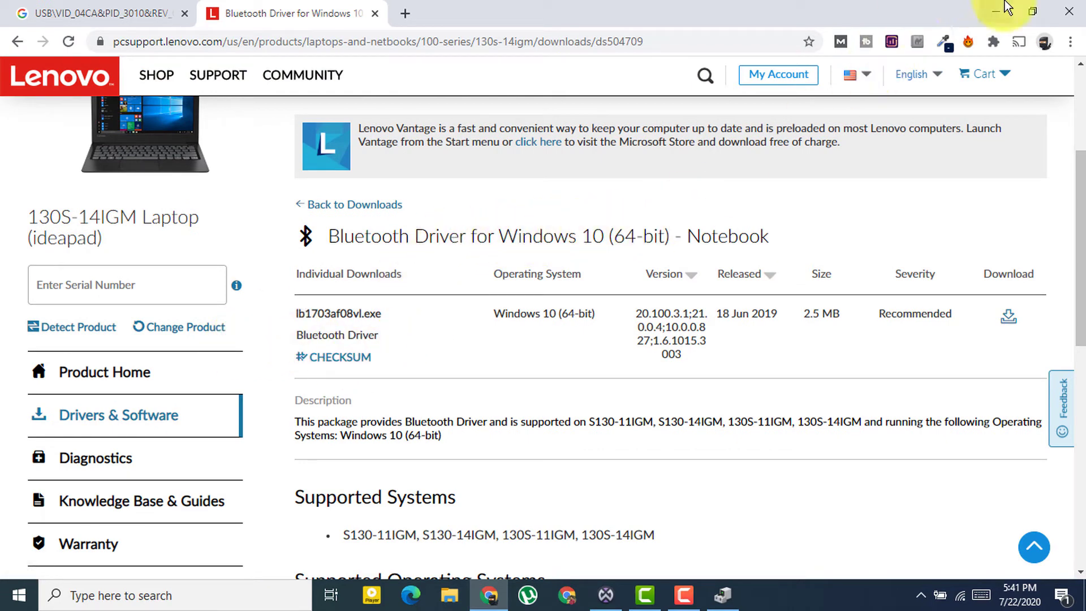
left_click(1059, 9)
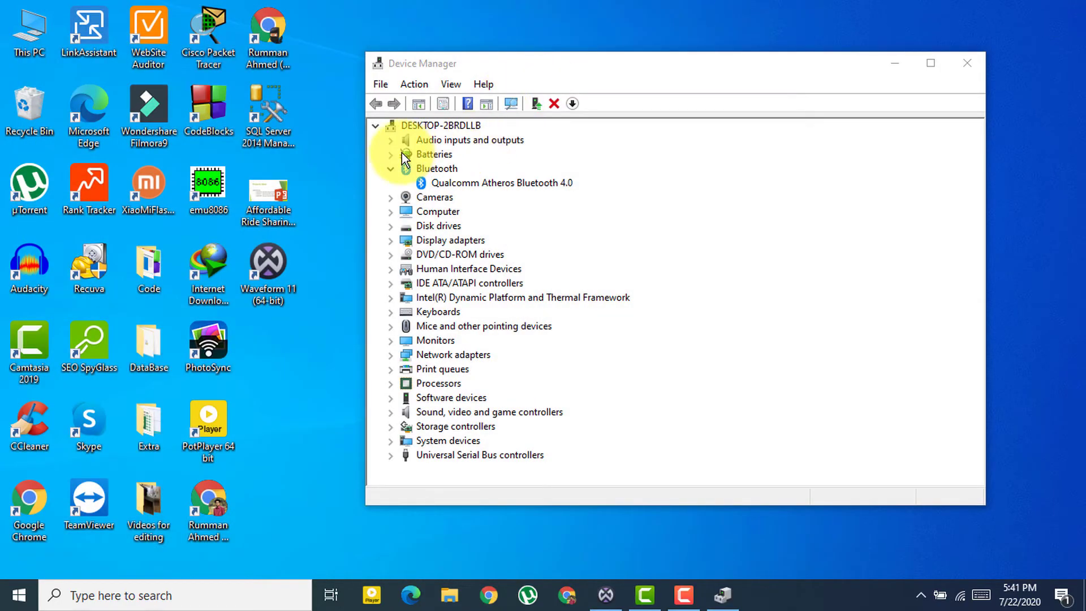
Step: Uninstall the Qualcomm Atheros Bluetooth 4.0 device together with its driver software, and close Device Manager
left_click(396, 167)
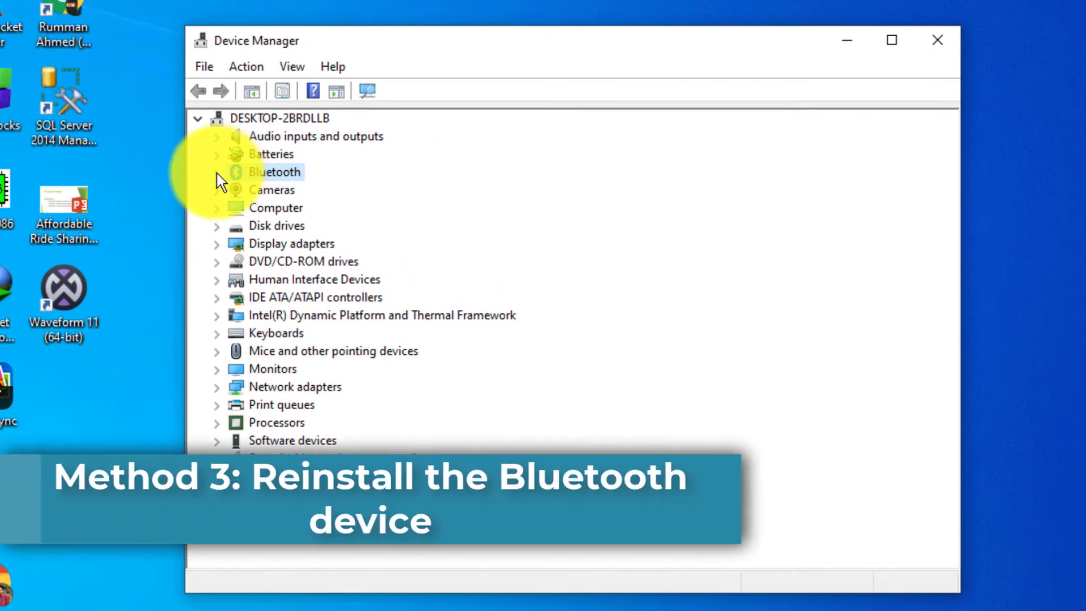
left_click(217, 174)
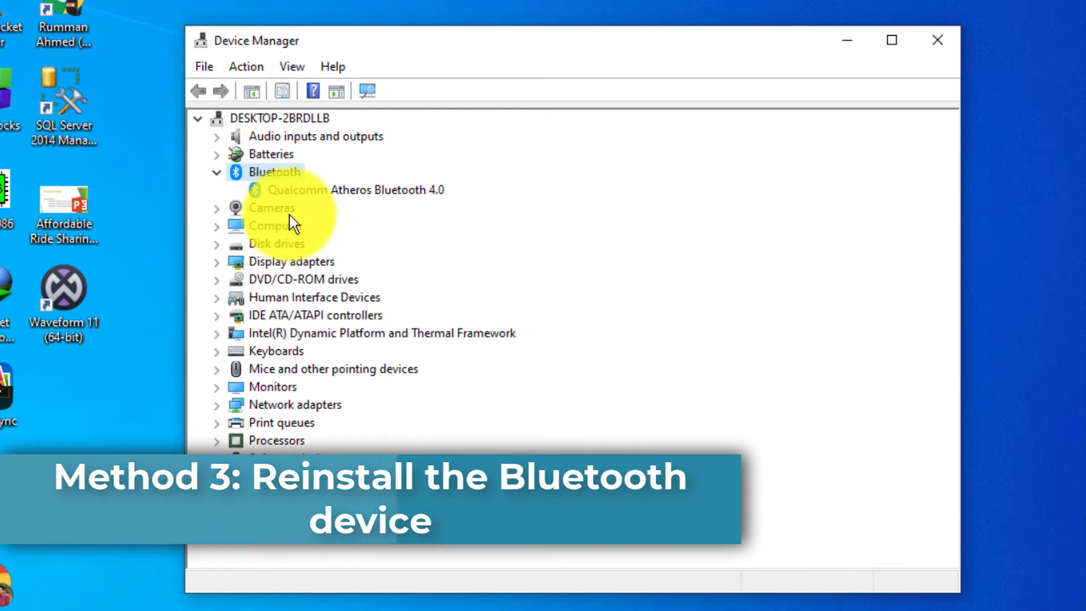
left_click(289, 193)
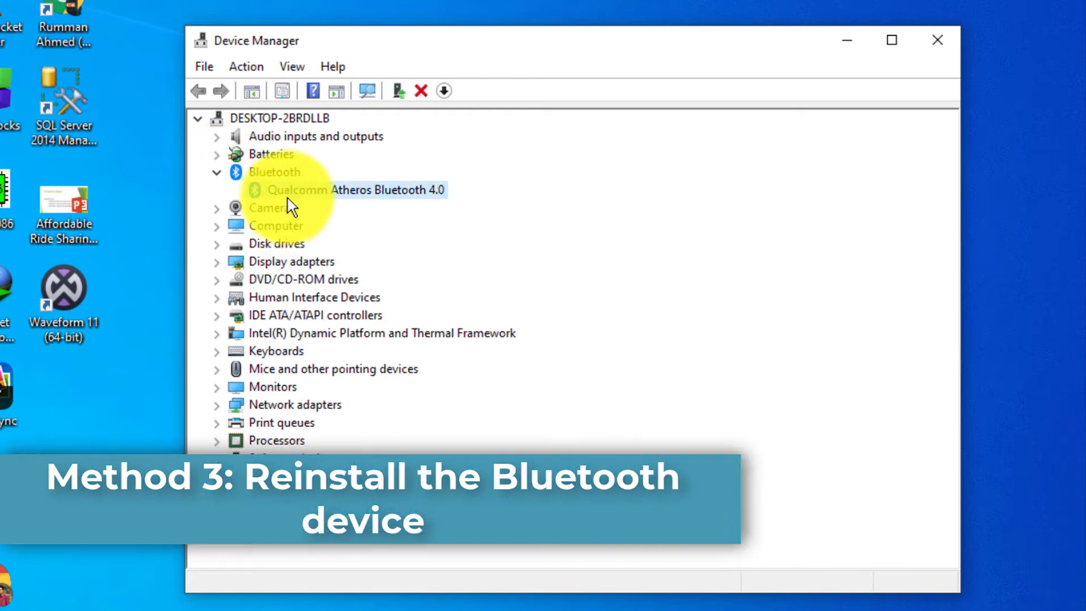
right_click(289, 200)
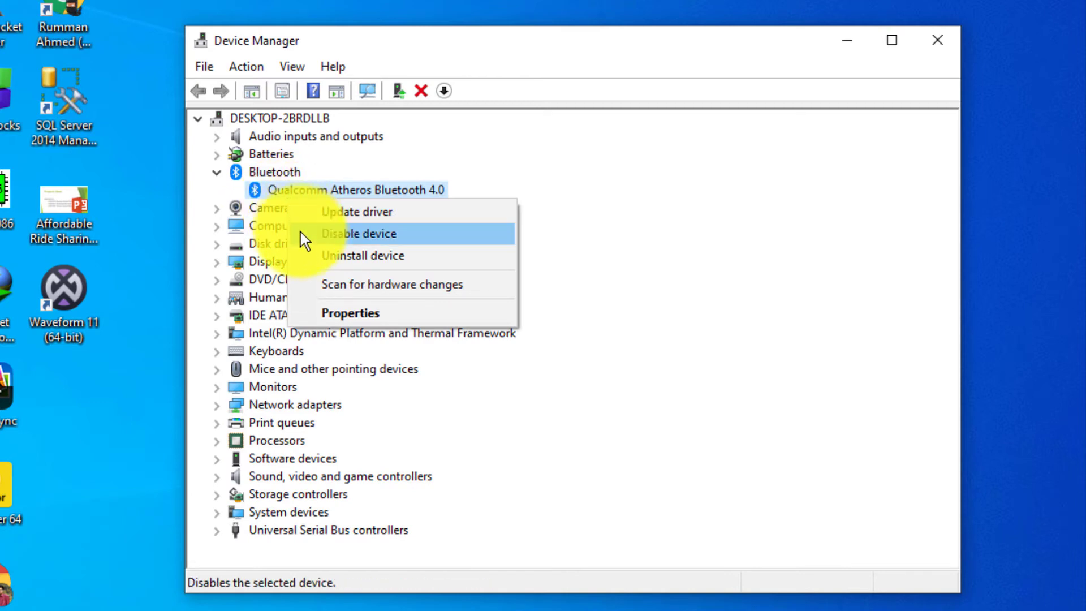
left_click(310, 253)
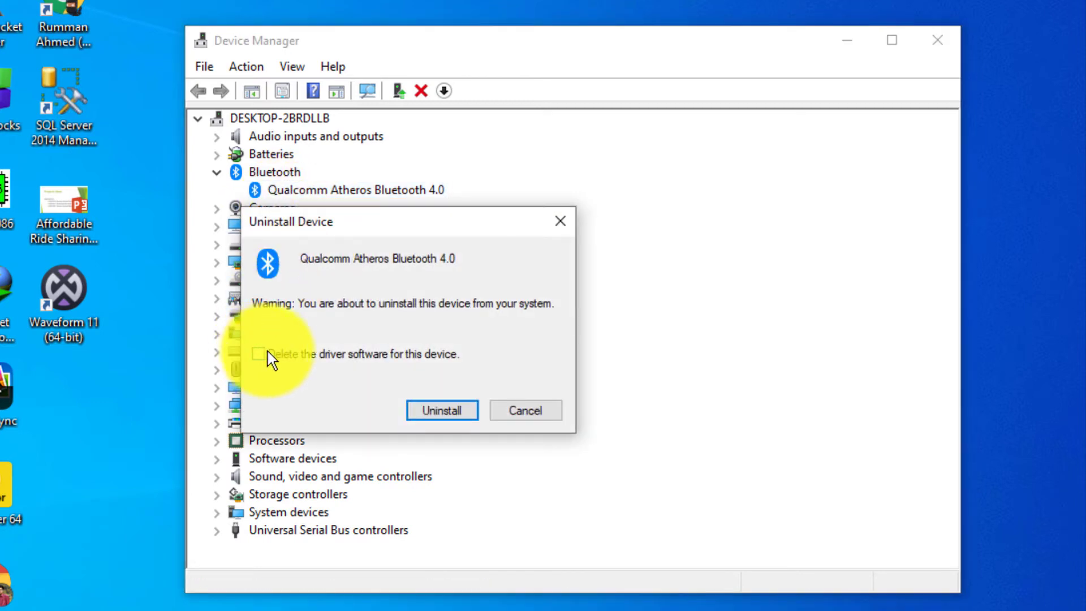
left_click(334, 358)
left_click(430, 411)
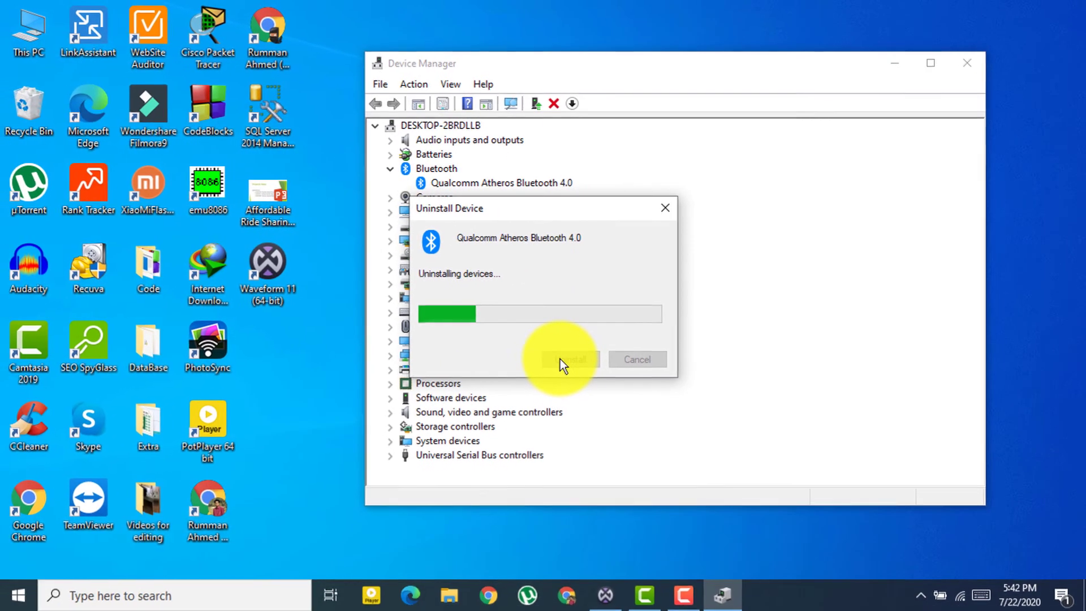
left_click(963, 68)
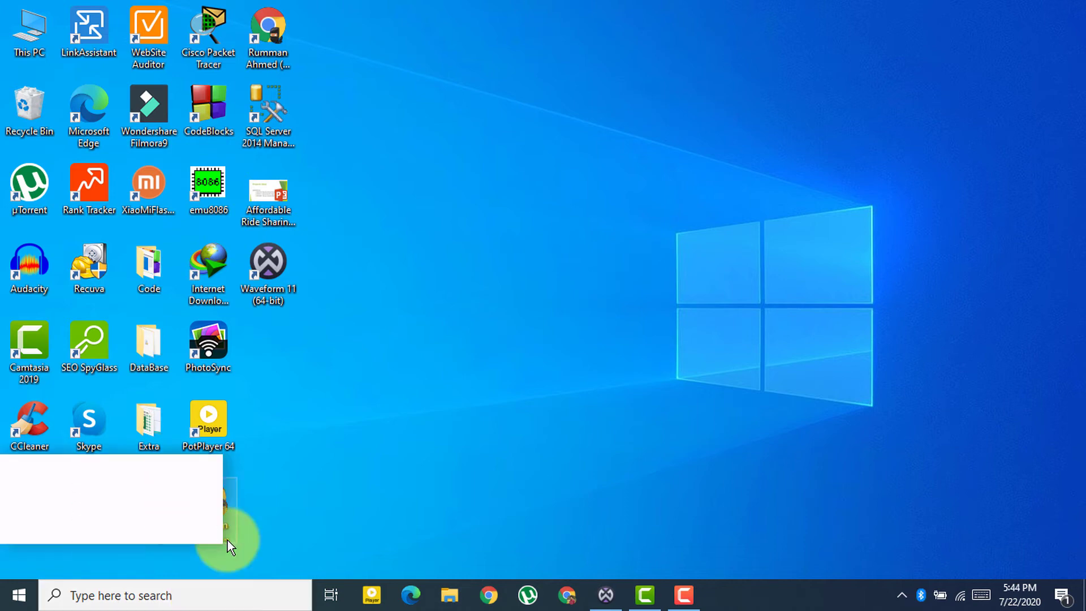
Step: Find the Troubleshoot settings through the Windows search and open them
left_click(198, 596)
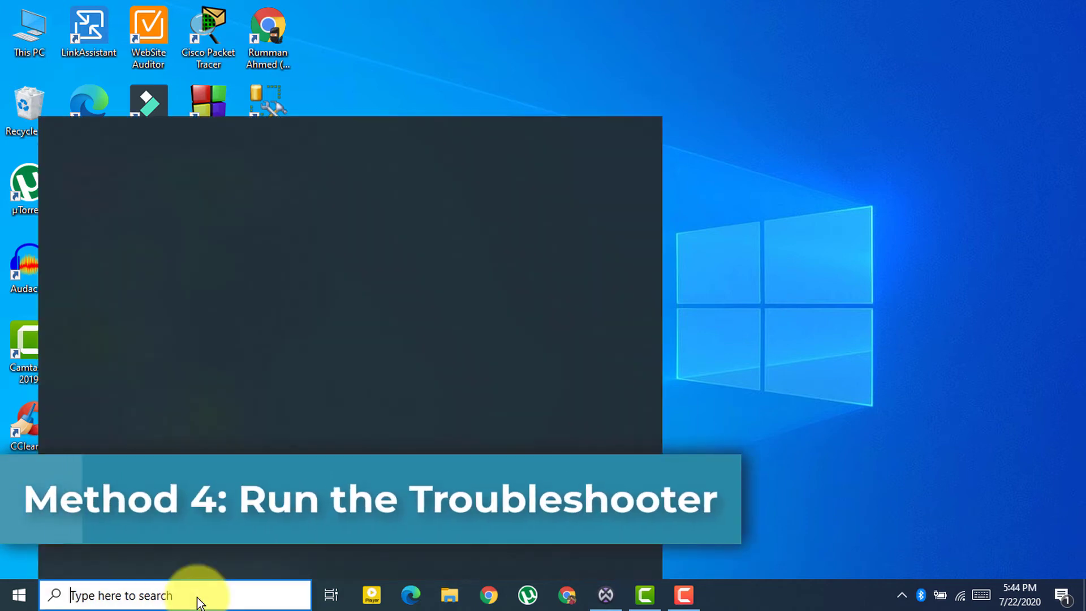
type("troub")
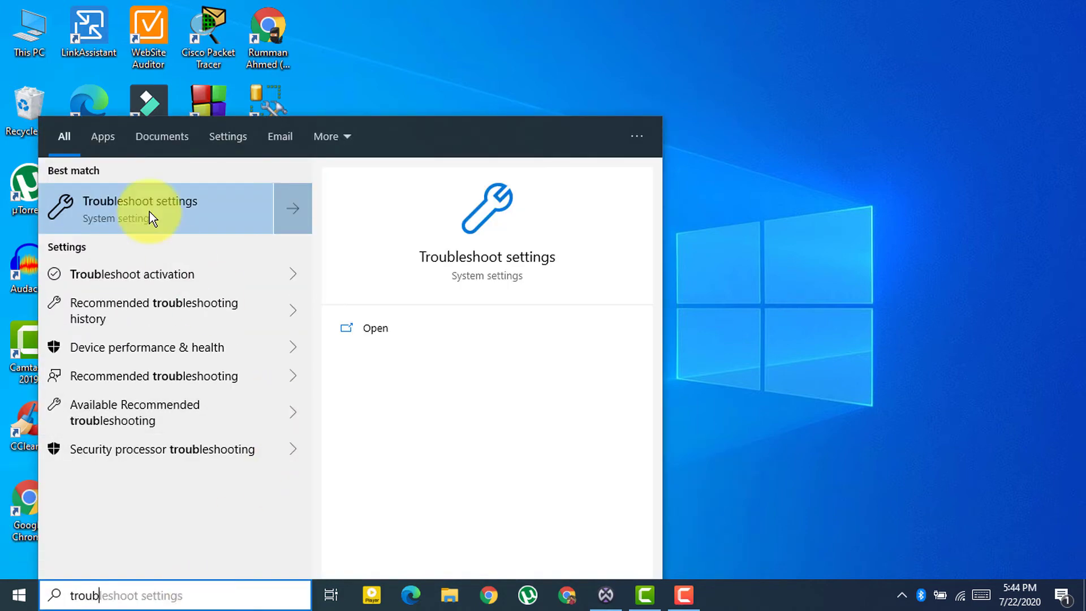
left_click(371, 331)
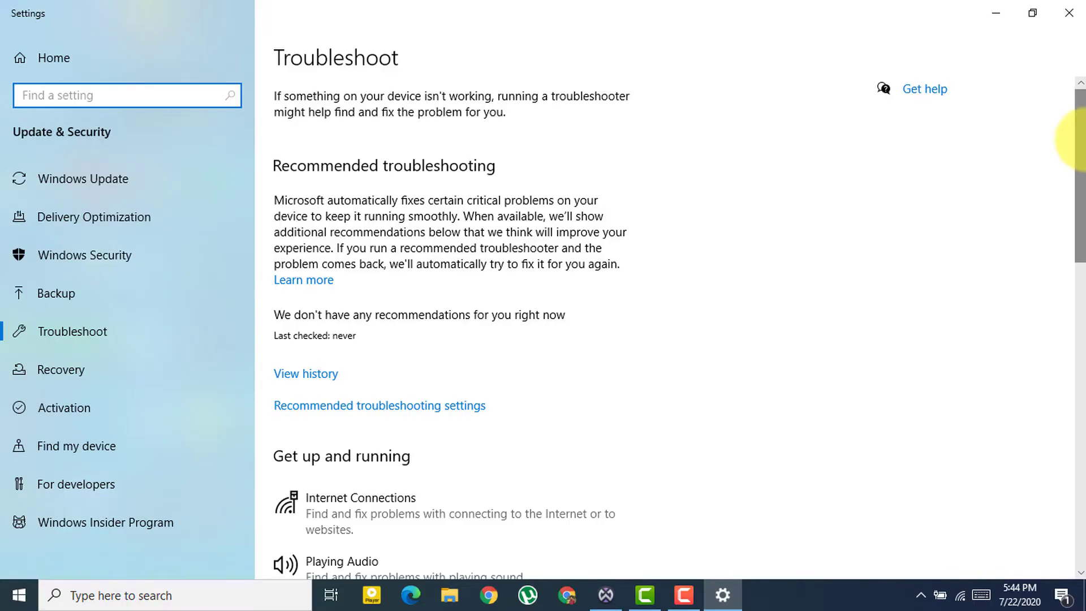
Step: Run the Bluetooth troubleshooter, then close it and the Settings window
left_click_drag(1078, 138, 1077, 295)
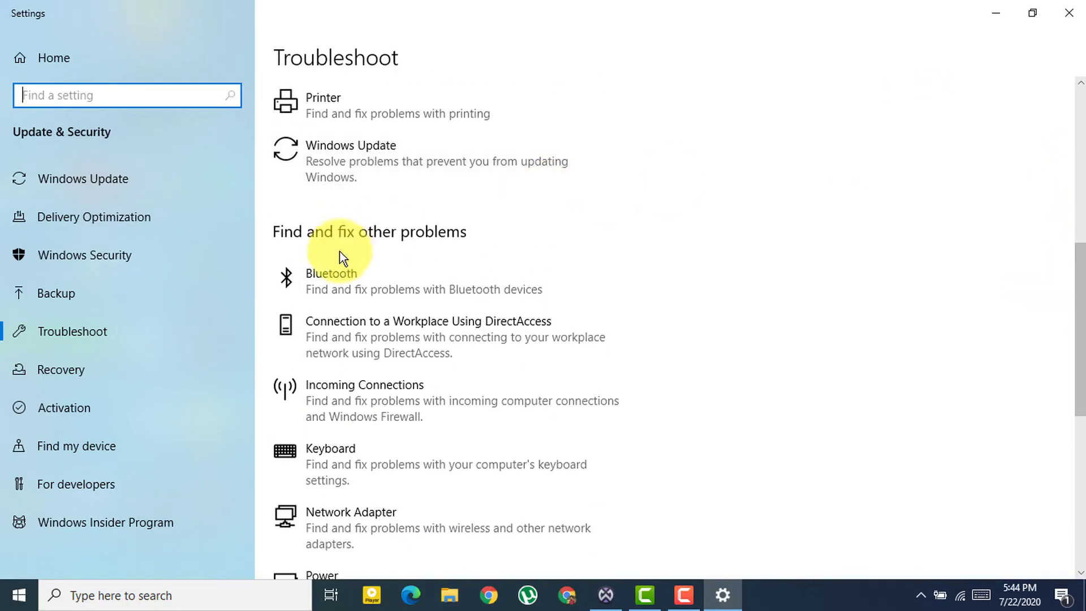
left_click(388, 292)
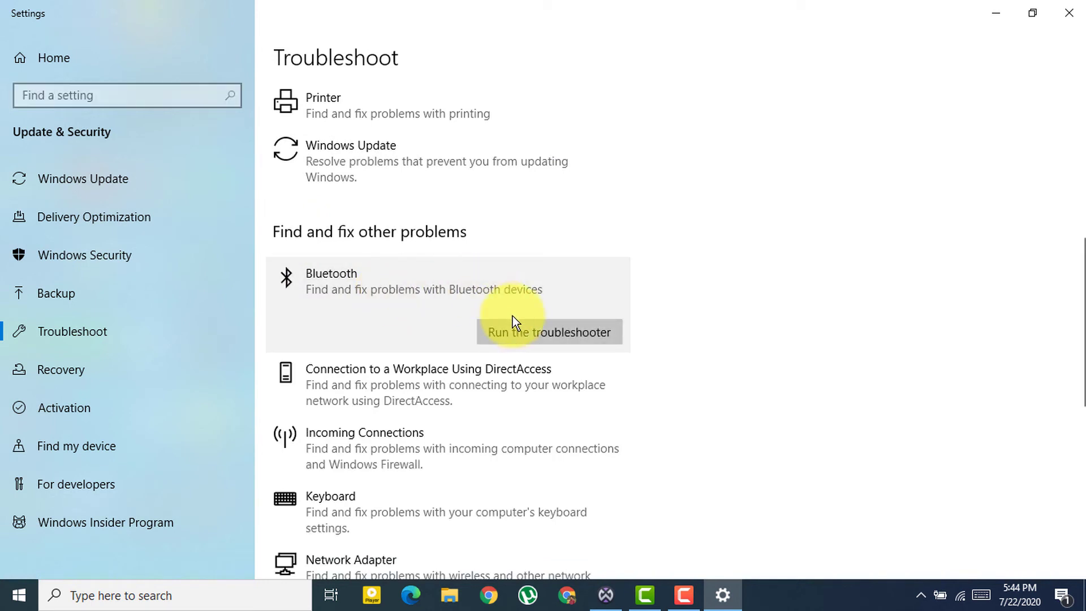
left_click(515, 331)
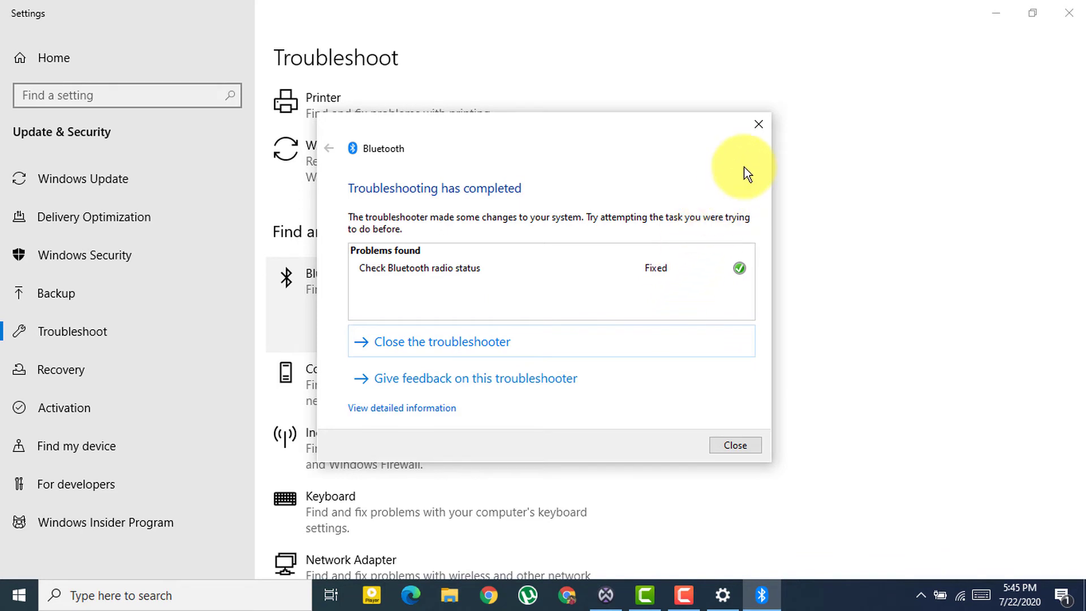
left_click(761, 125)
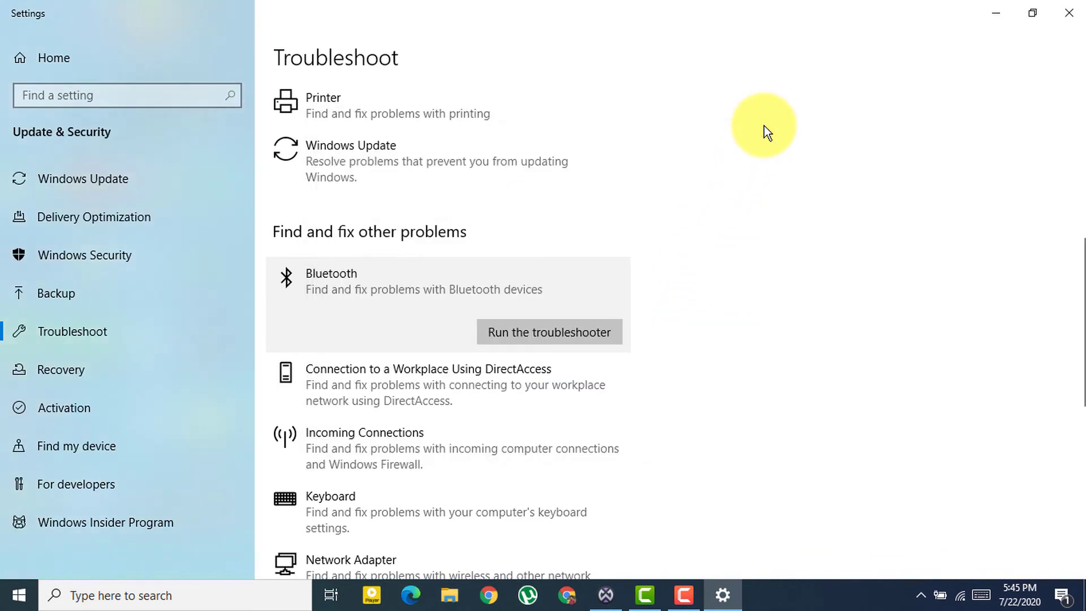
left_click(1081, 4)
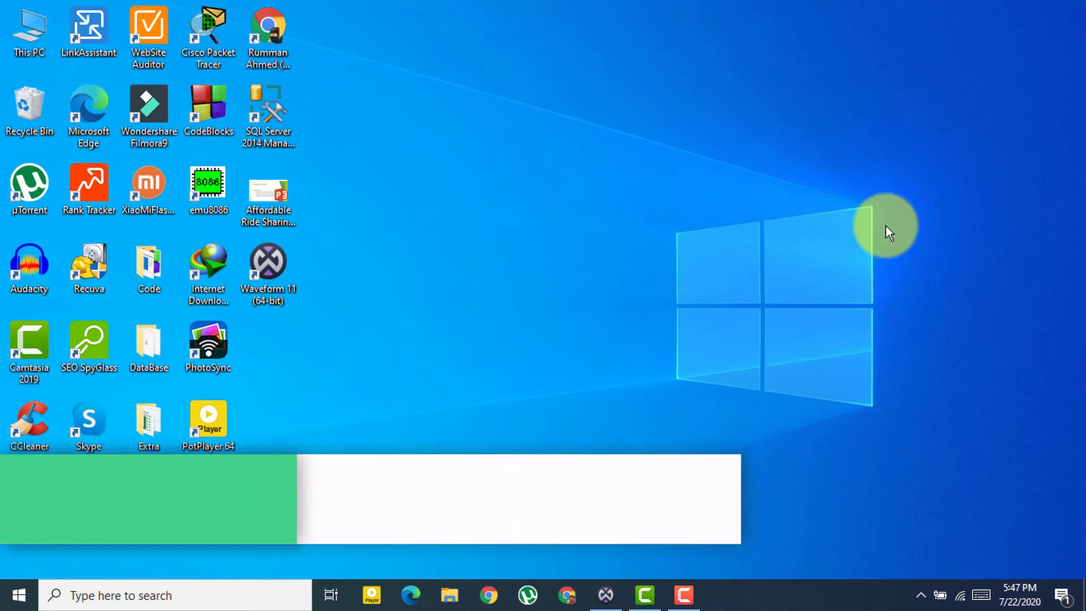
Step: Open the Run dialog through the Windows search and launch the Registry Editor with "regedit"
left_click(217, 591)
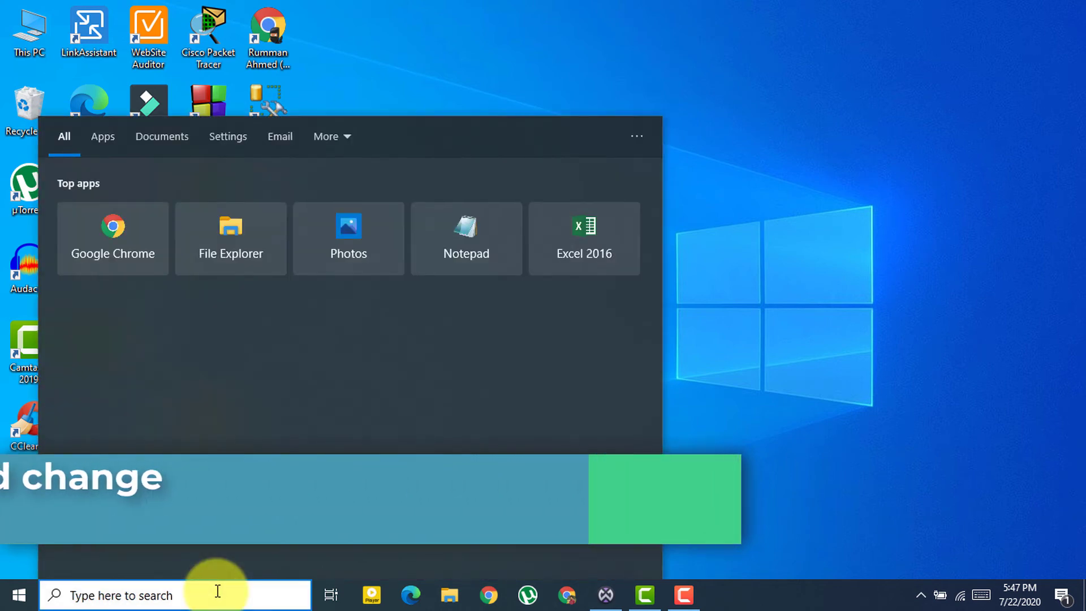
type("run")
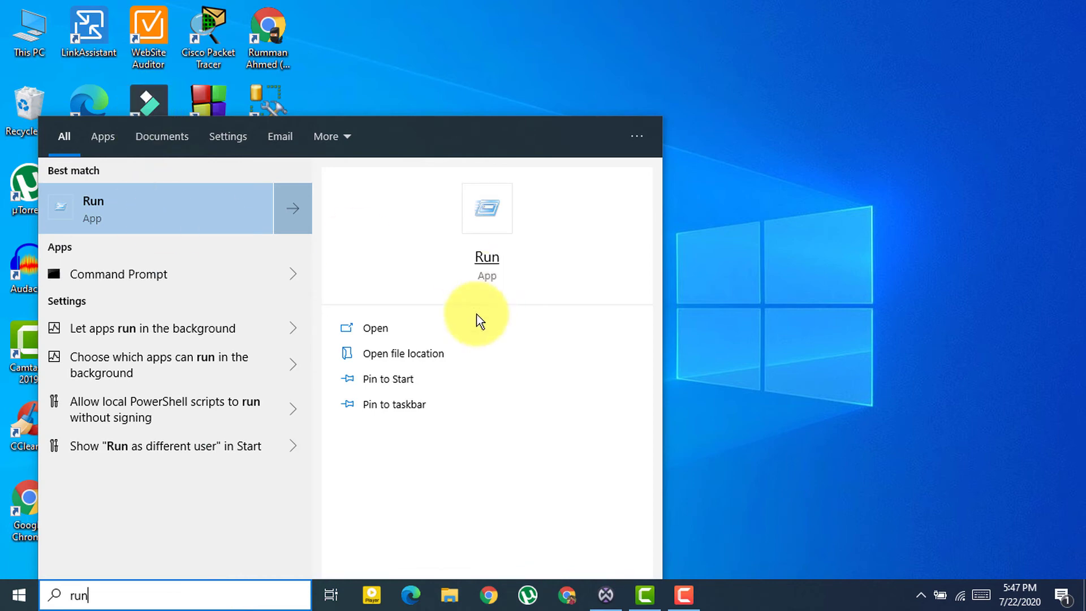
left_click(376, 328)
type("re")
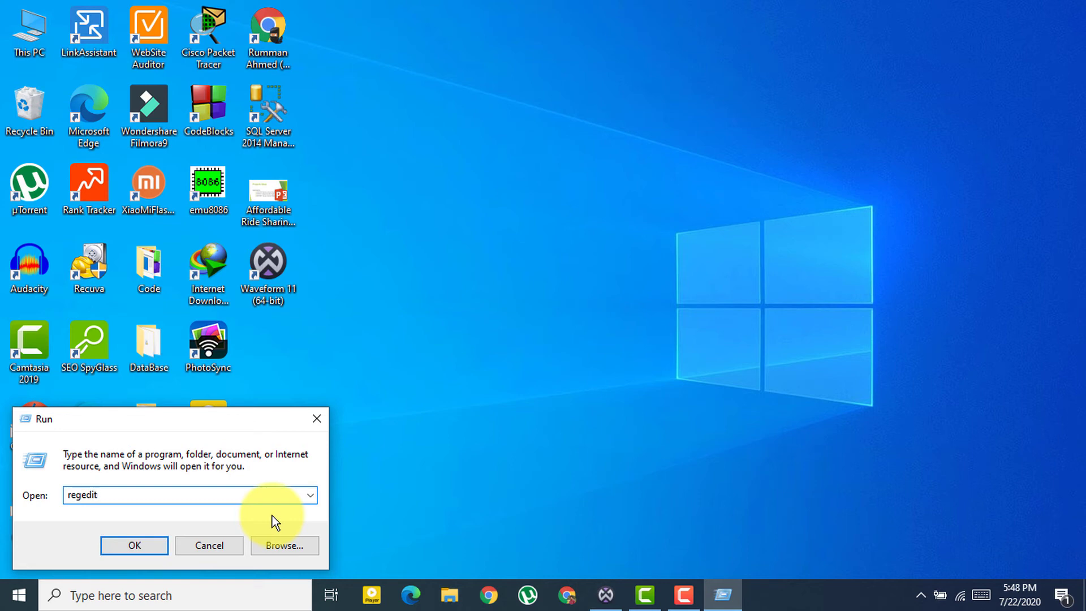
type("gedit")
key("Return")
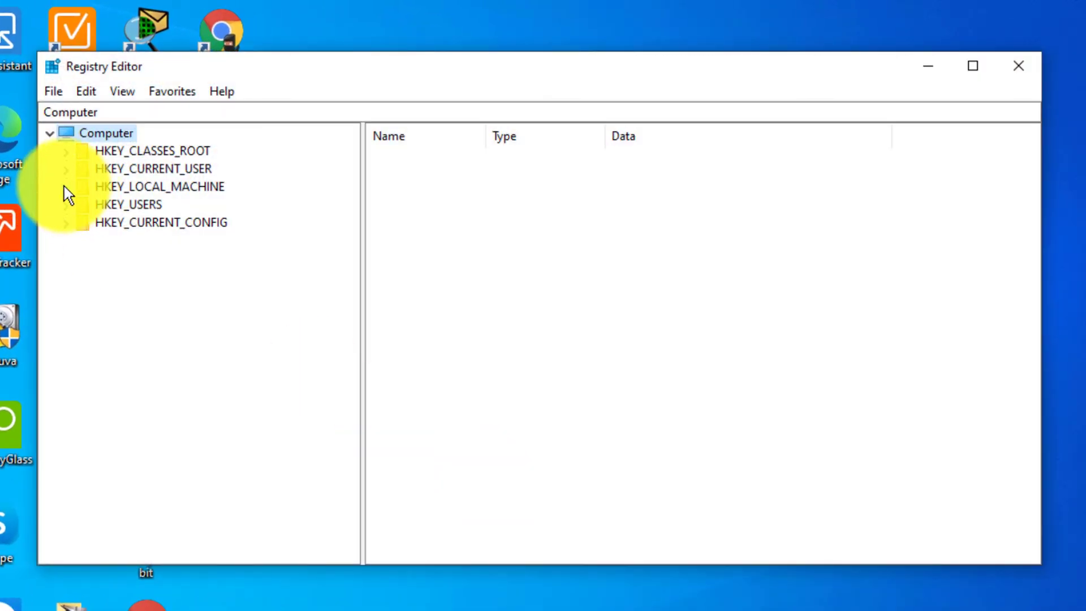
Step: Navigate the registry to HKEY_LOCAL_MACHINE\SOFTWARE\Microsoft\Windows NT\CurrentVersion
left_click(66, 188)
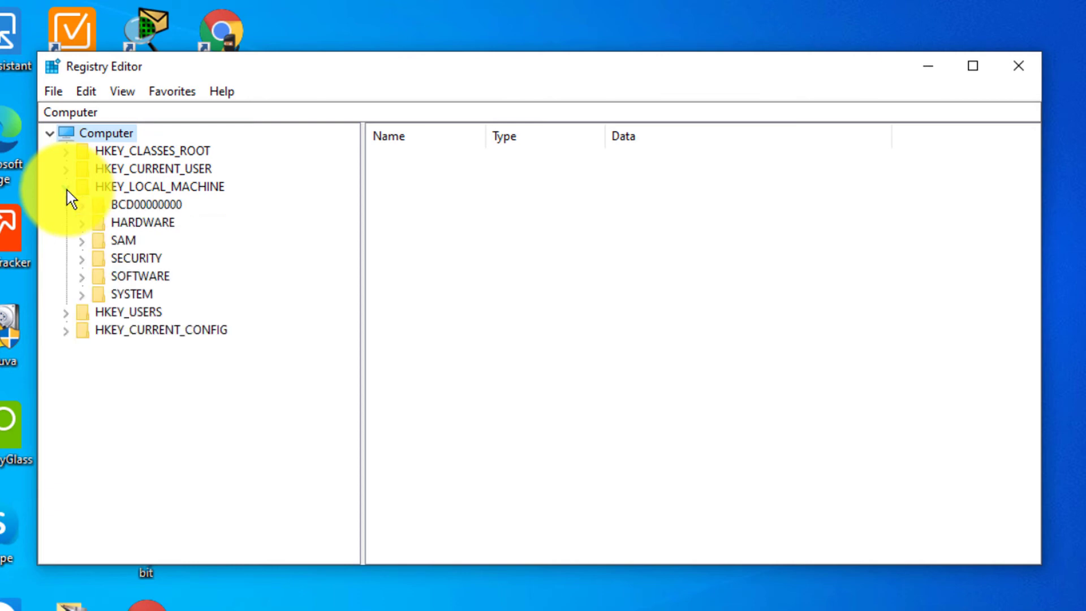
left_click(81, 278)
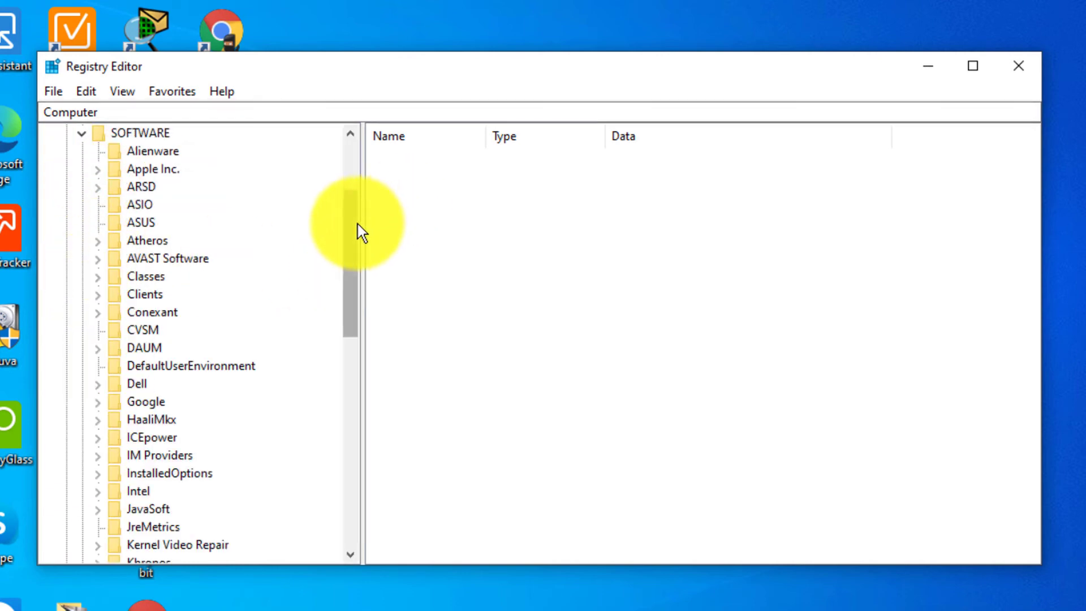
scroll(349, 294, "down", 5)
left_click(101, 387)
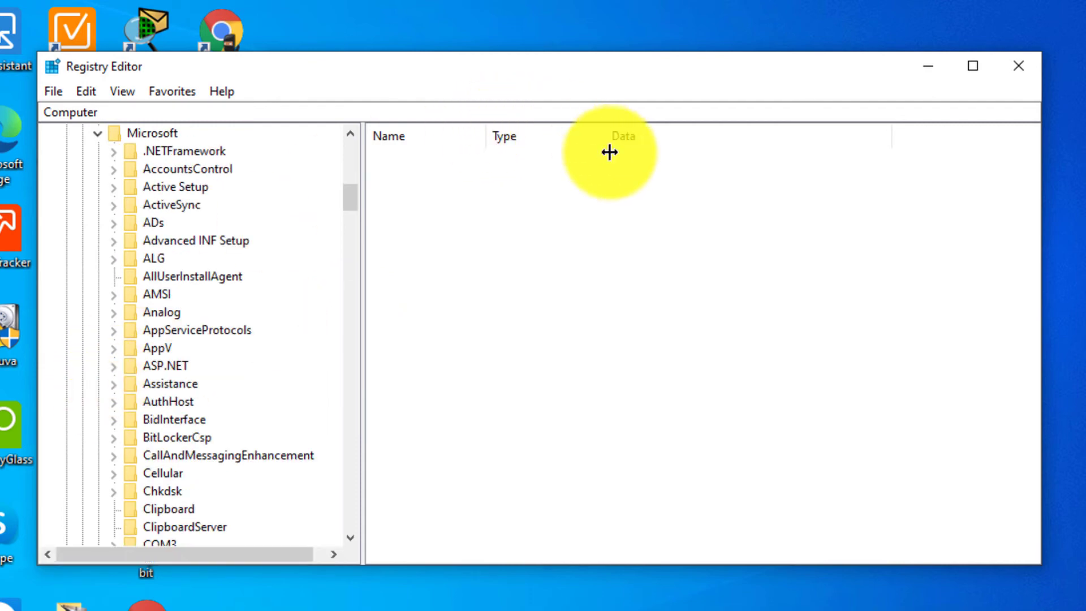
left_click_drag(348, 195, 344, 469)
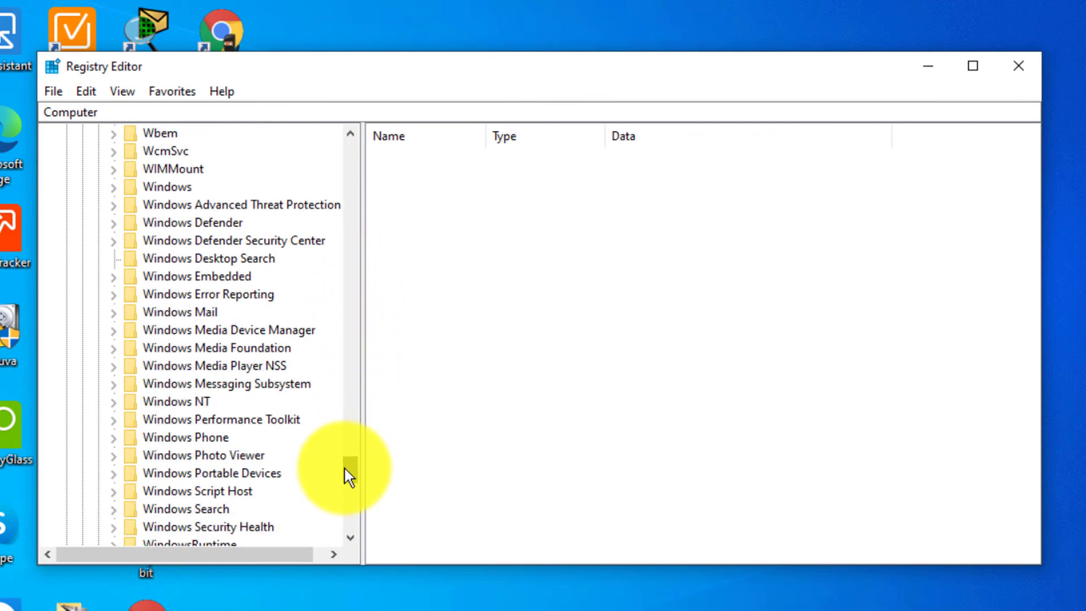
left_click(115, 402)
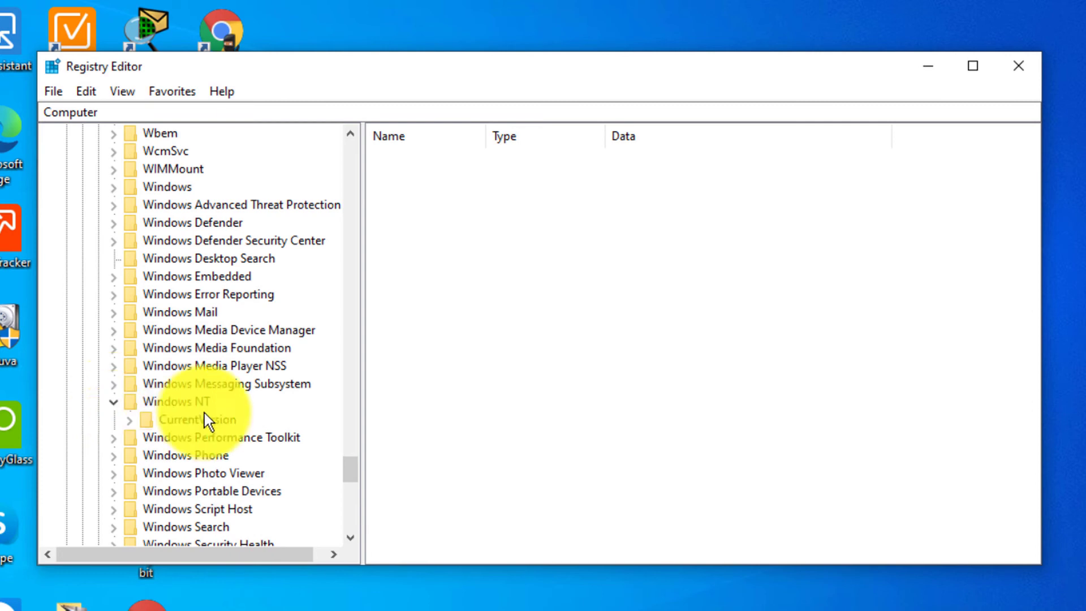
left_click(190, 420)
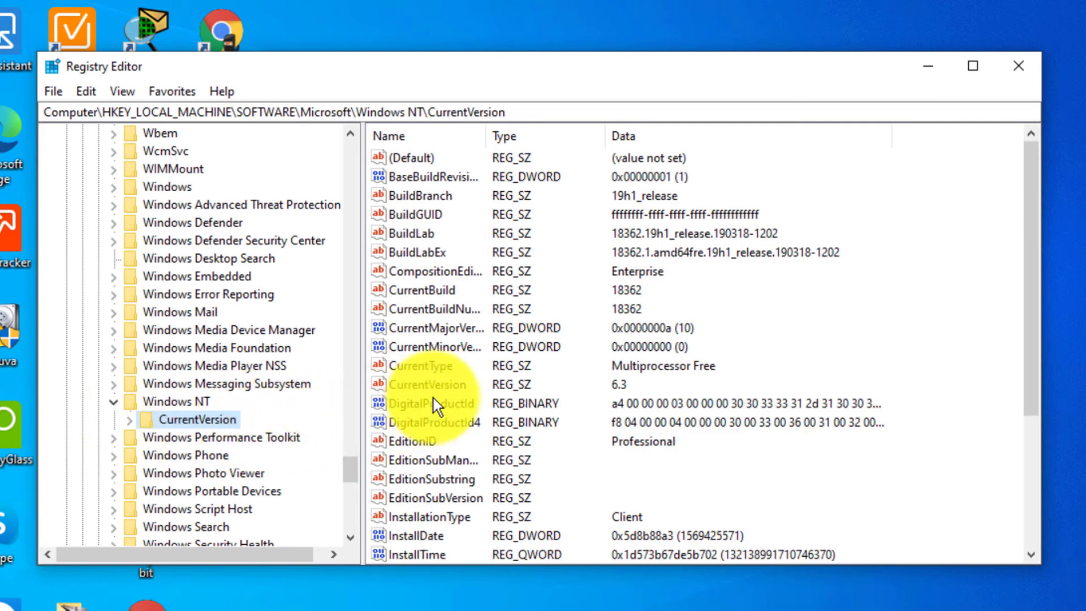
Step: Set the value data of the CurrentVersion string to 6.2 and close the Registry Editor
left_click(406, 388)
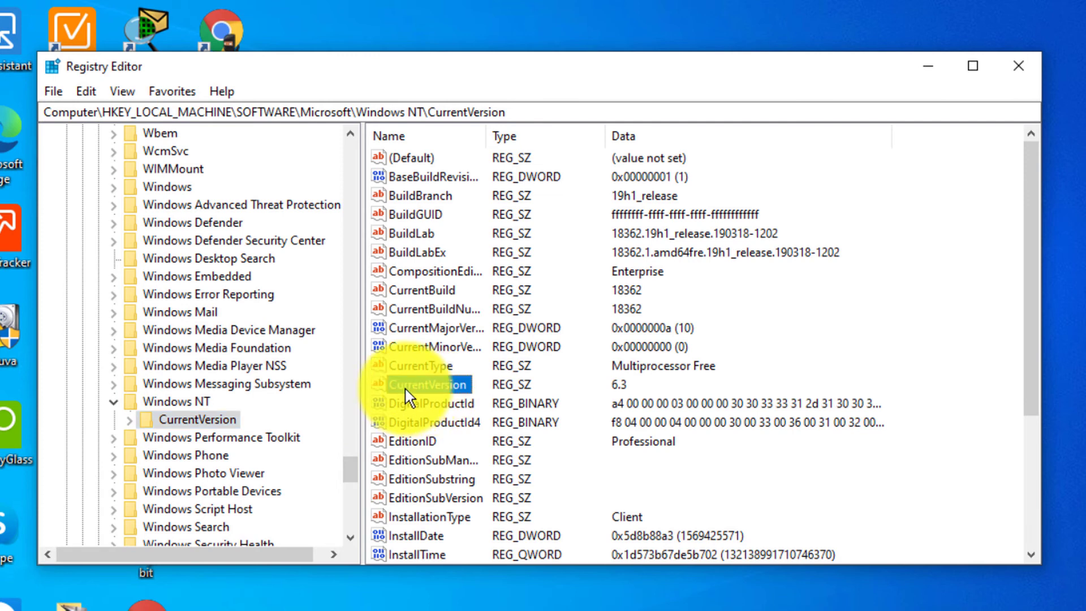
double_click(405, 389)
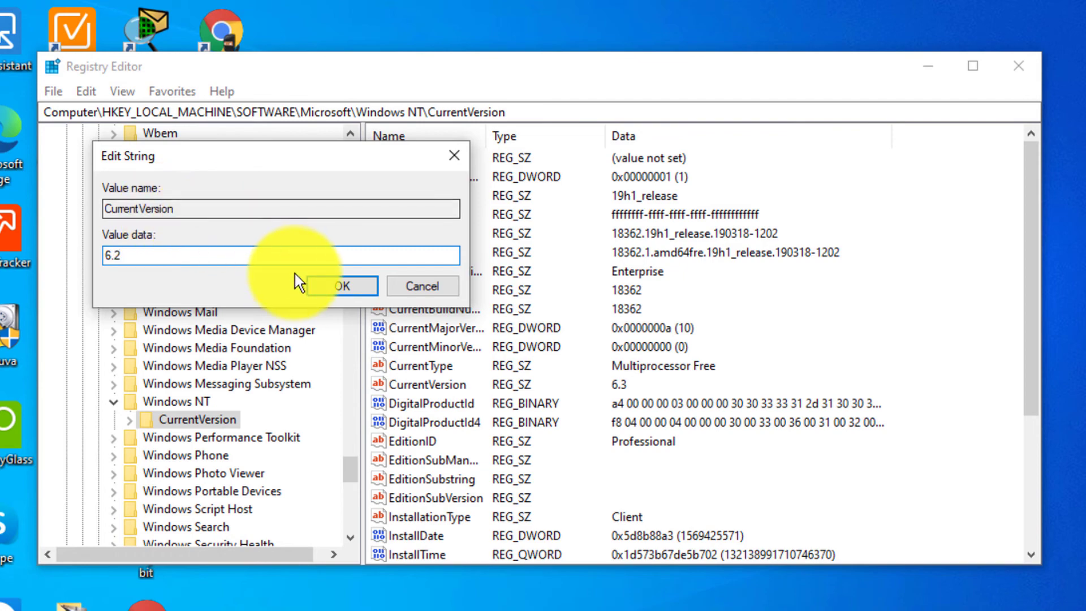
left_click(318, 284)
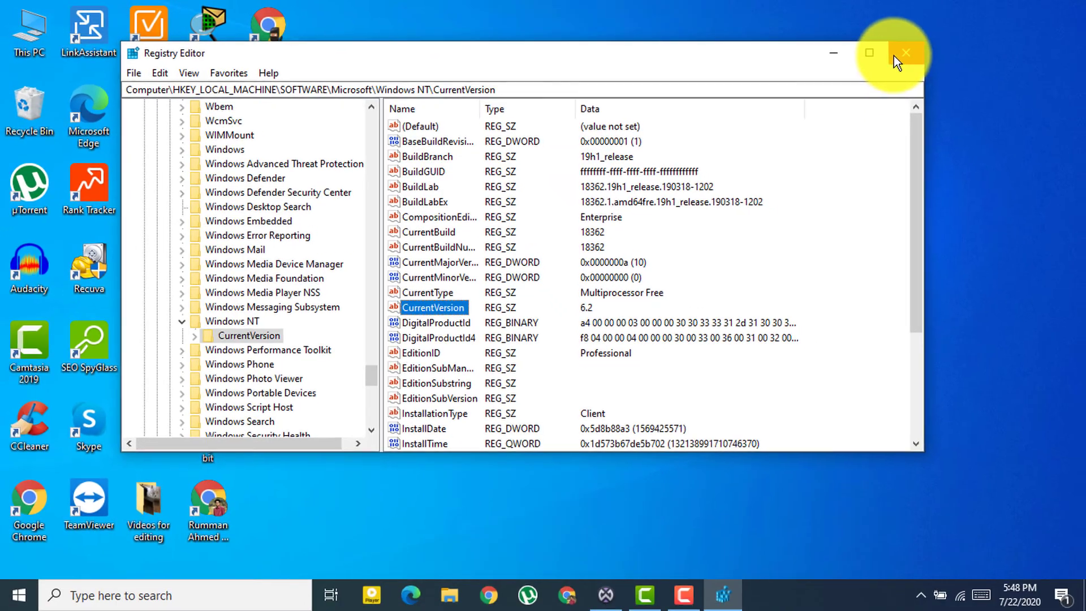
left_click(932, 63)
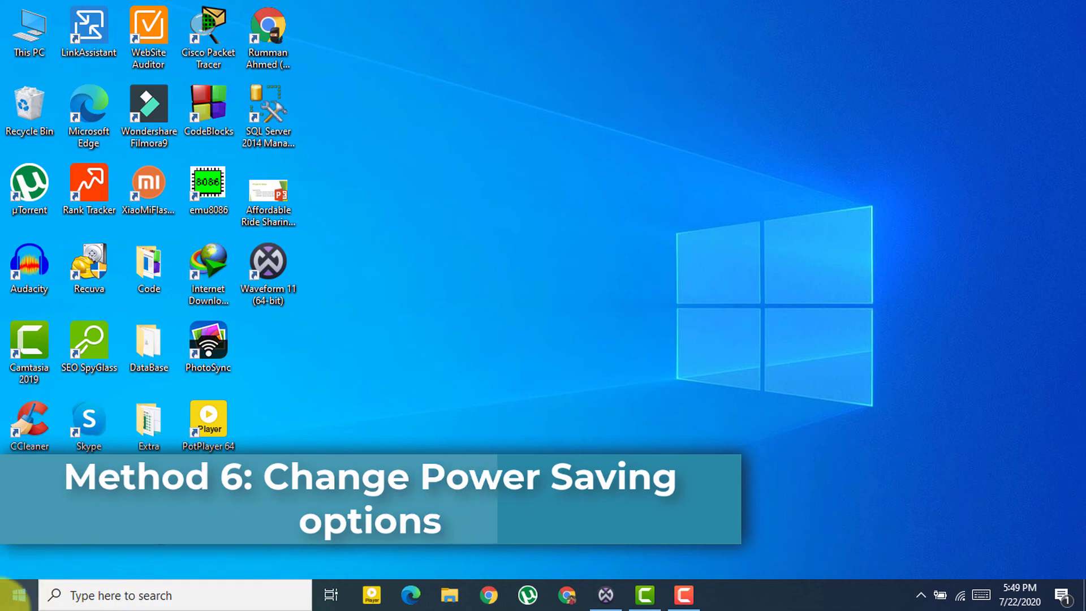
Step: Open Device Manager through the Windows search and expand the Bluetooth category
left_click(73, 594)
type("device")
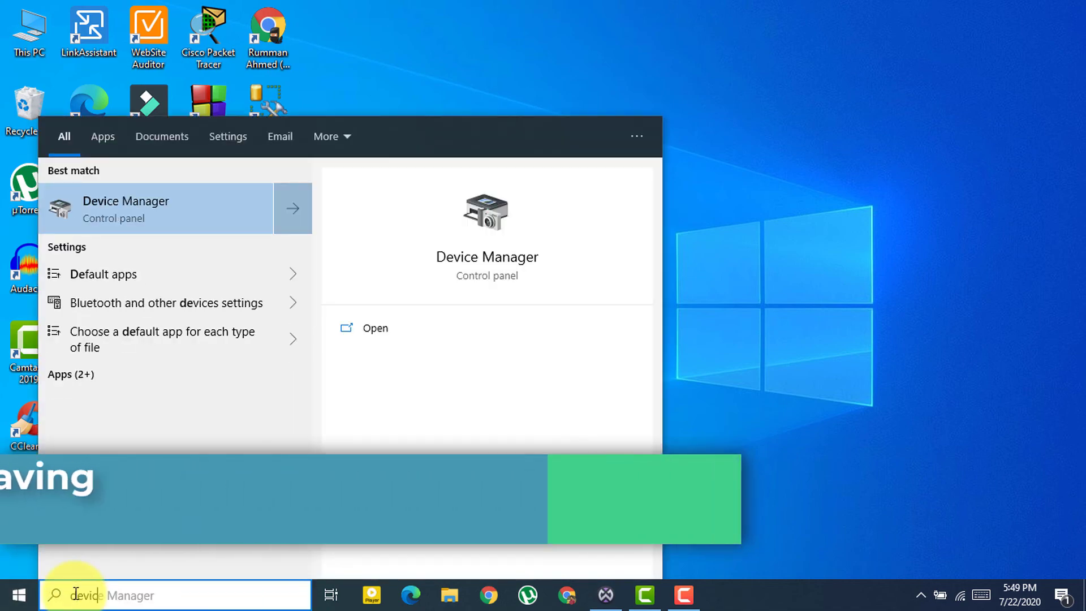
left_click(403, 328)
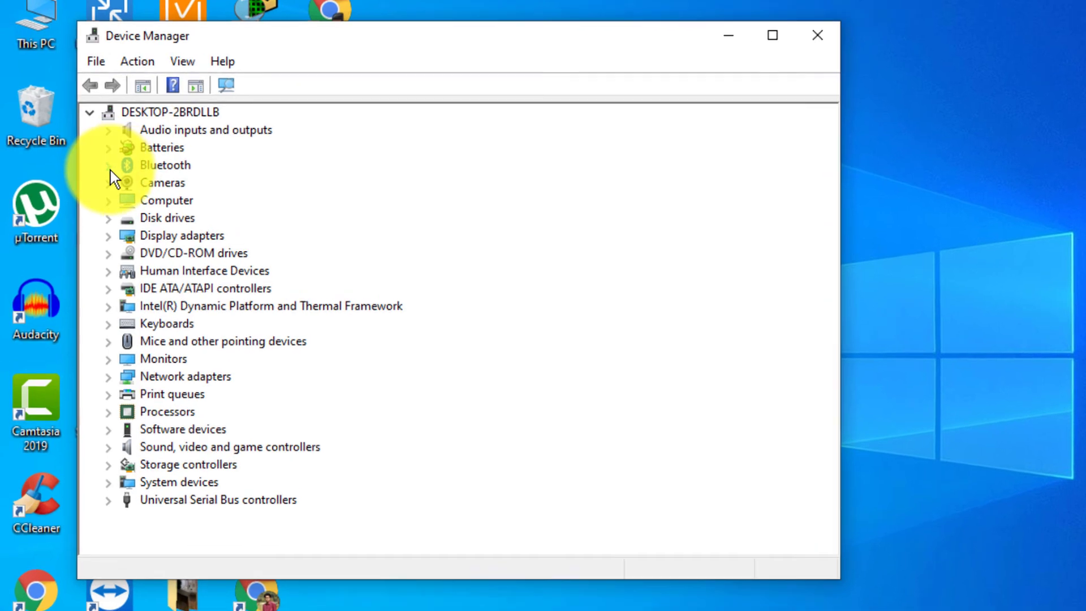
left_click(89, 153)
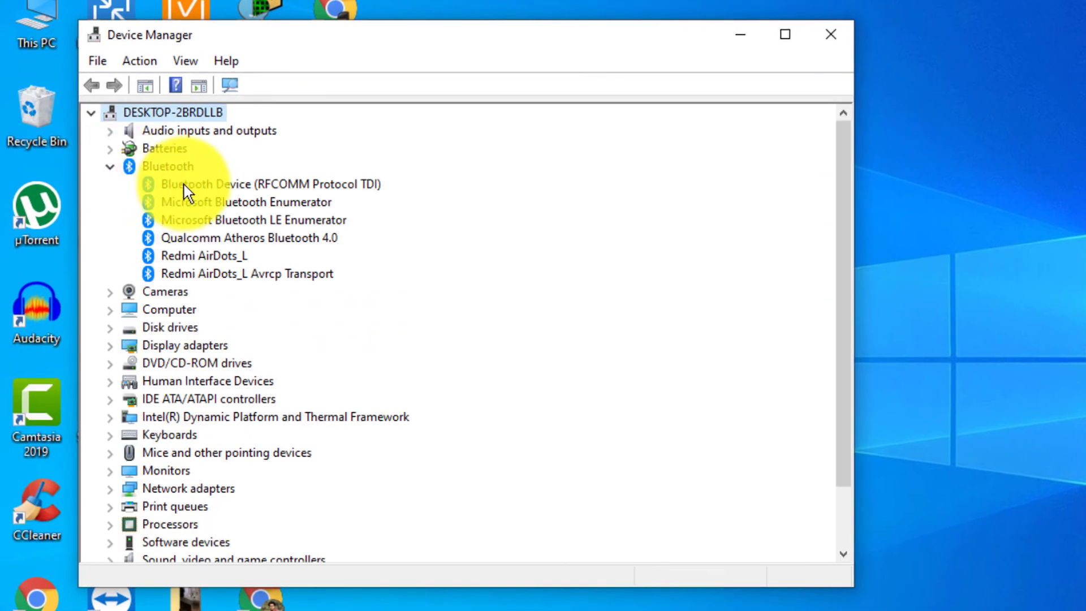
Step: Disallow the computer from turning off the Qualcomm Atheros Bluetooth 4.0 device to save power, and close Device Manager
left_click(264, 242)
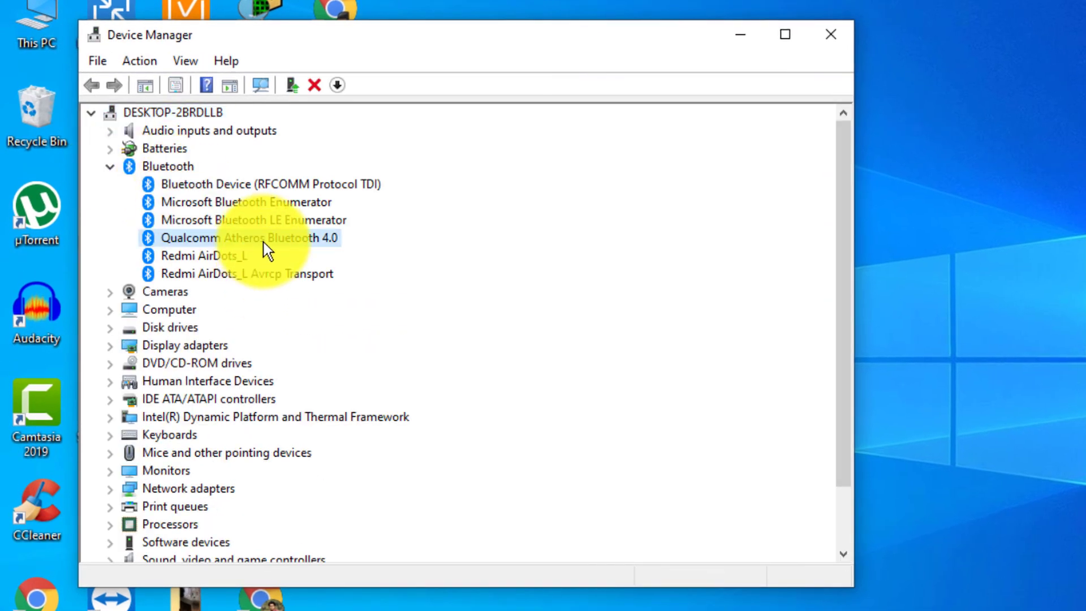
right_click(262, 233)
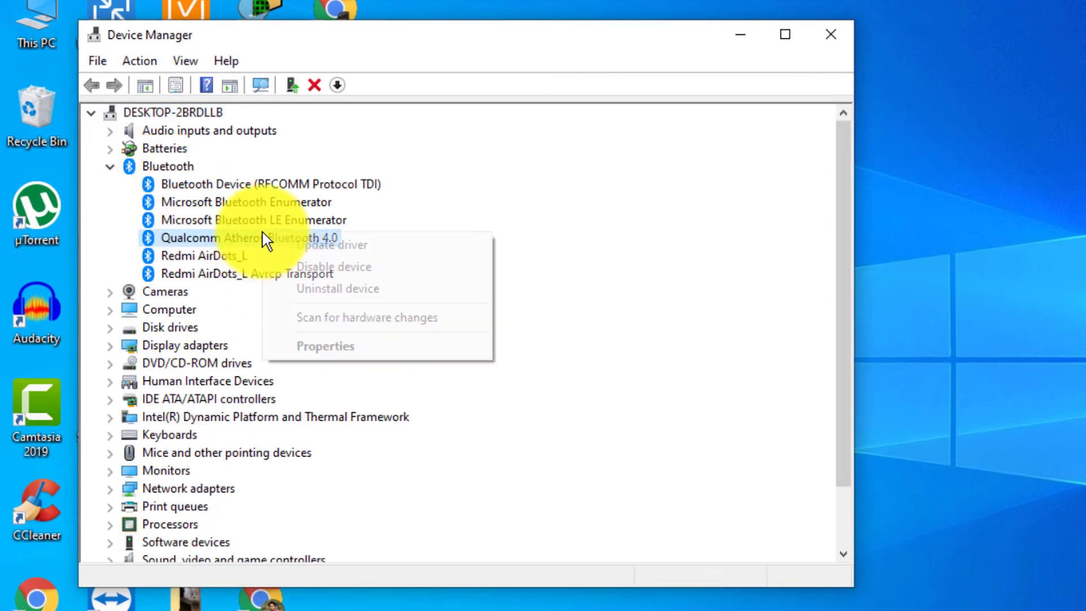
left_click(314, 345)
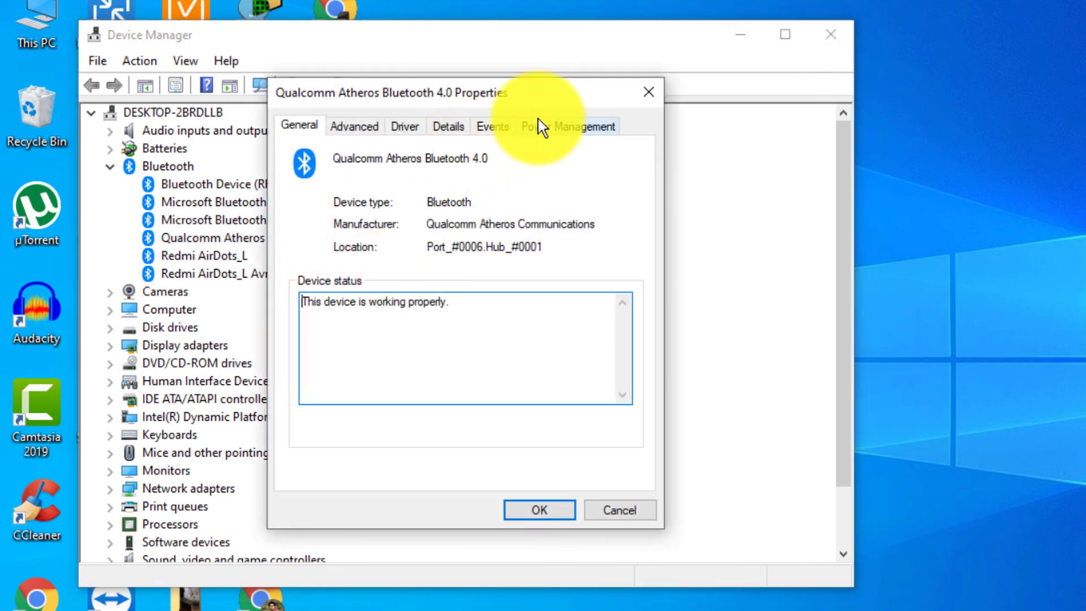
left_click(539, 126)
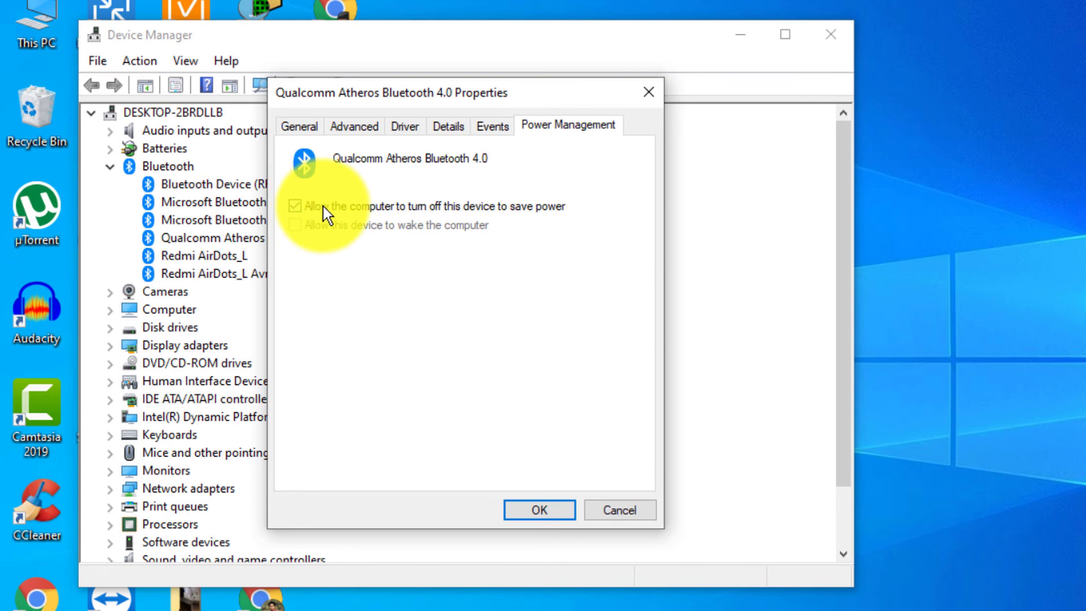
left_click(357, 208)
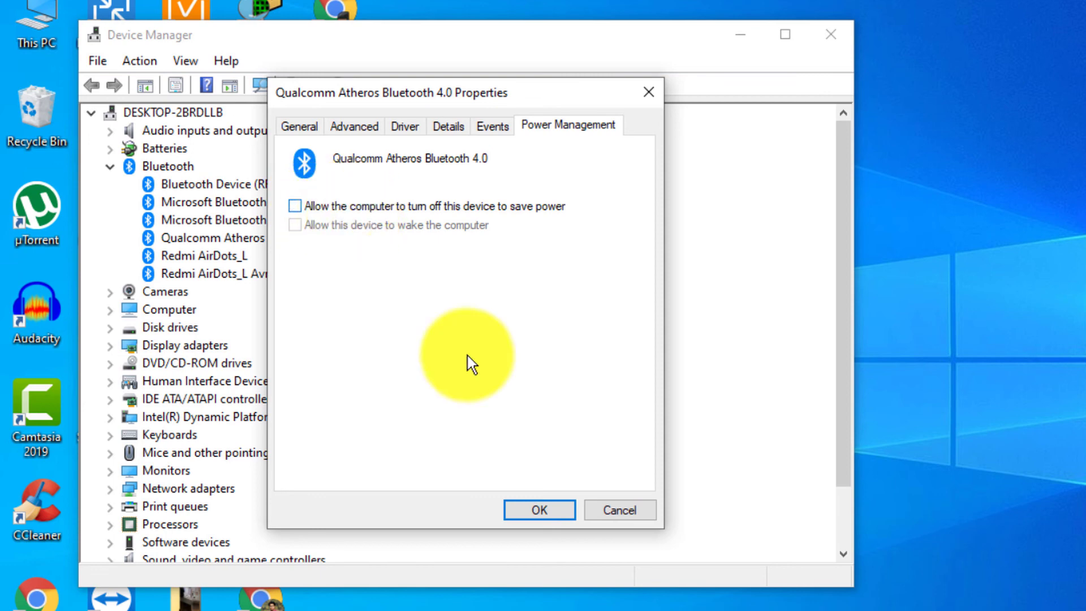
left_click(553, 513)
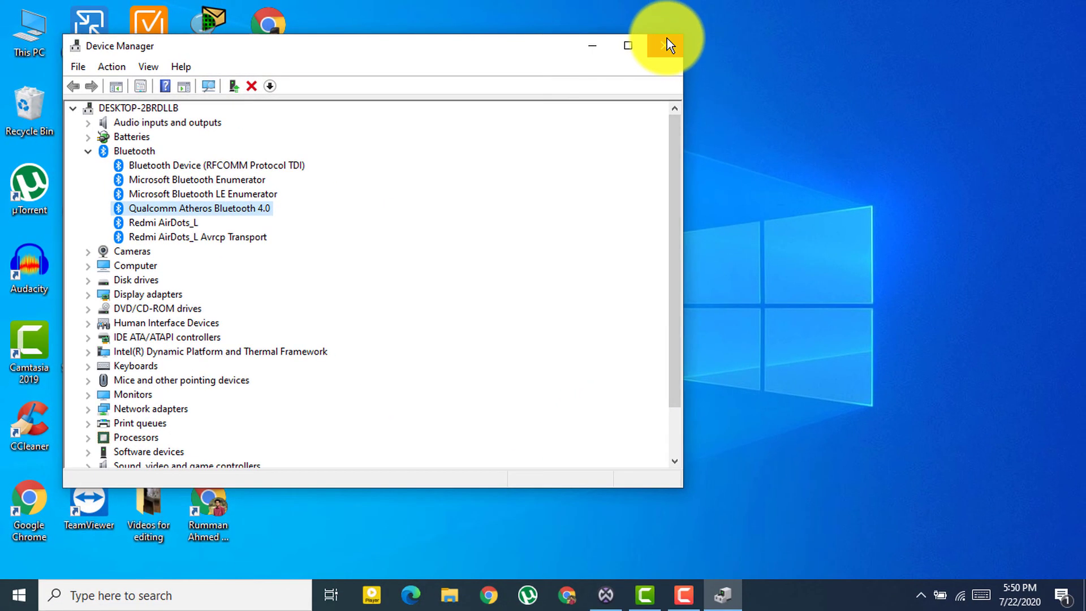
left_click(777, 38)
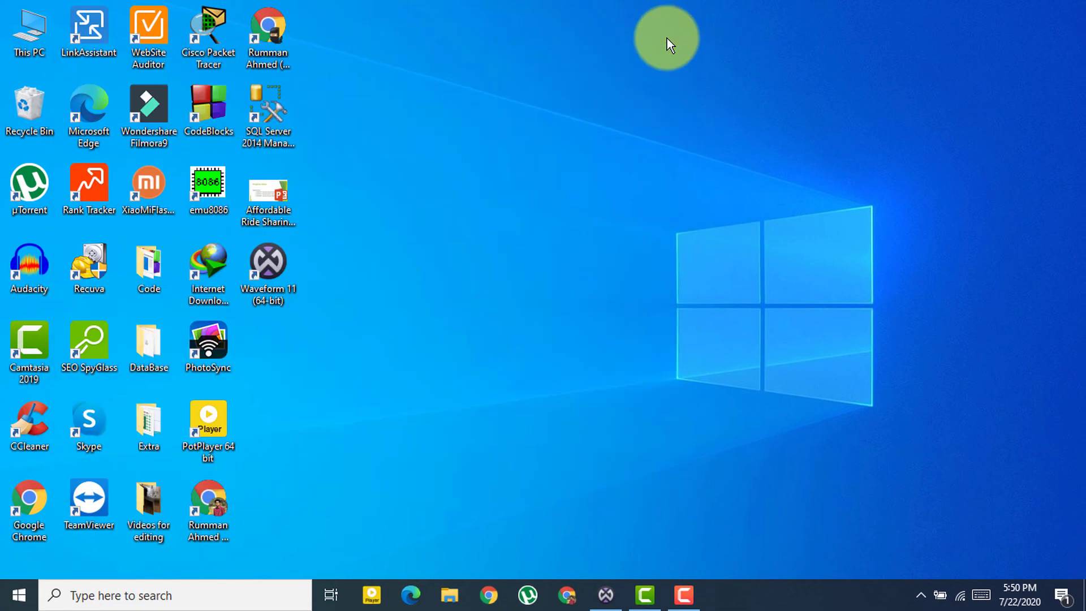